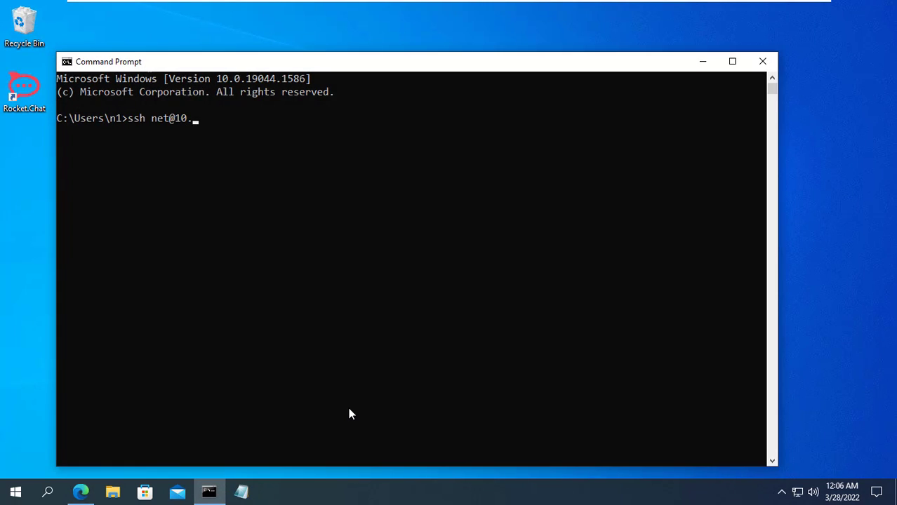
SSH into the Ubuntu server at 10.11.32.98, accepting its host key and logging in
type(".32.98")
key("Return")
type("yes")
key("Return")
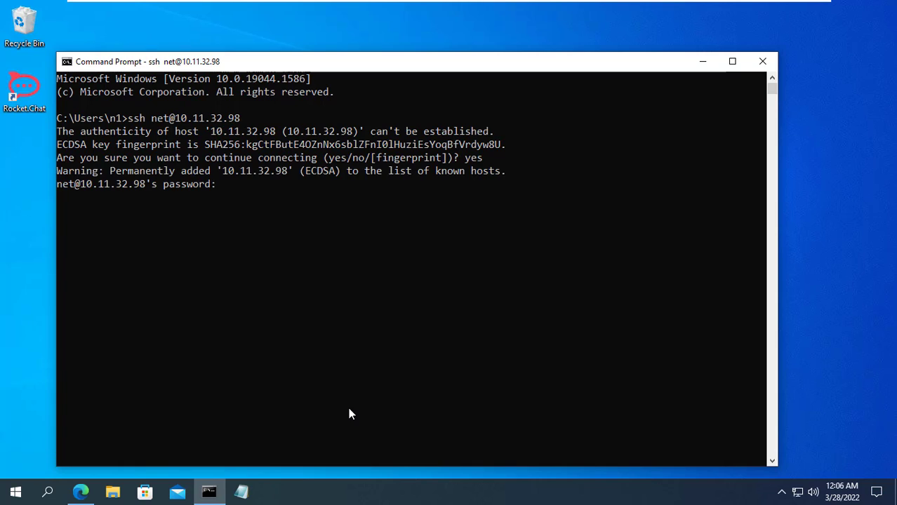
key("Return")
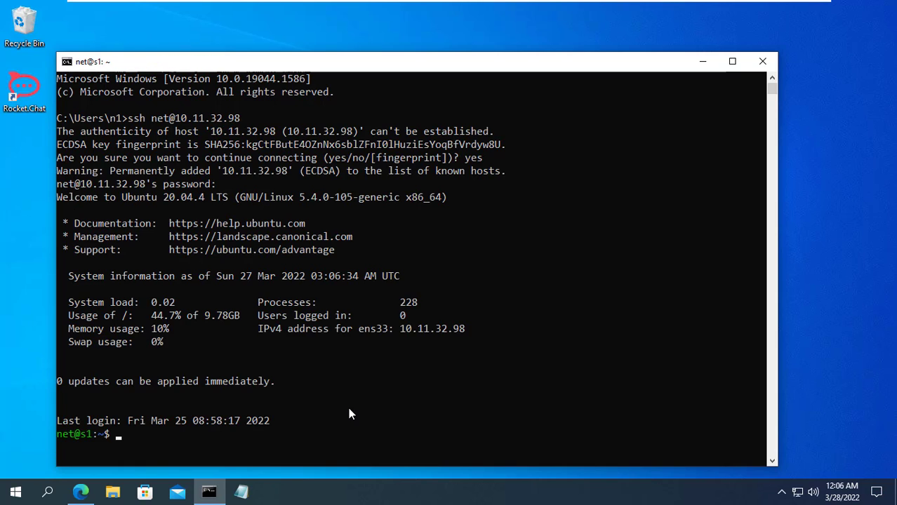
Clear the terminal screen with the clear command
type("clear")
key("Return")
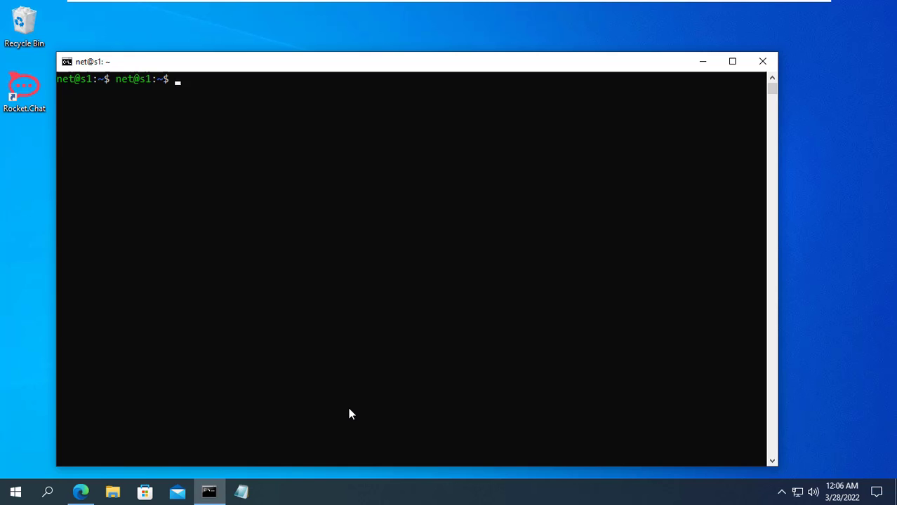
key("Return")
Copy the sudo snap install rocketchat-server command from the Rocket.Chat Docs Snaps page
key("super+d")
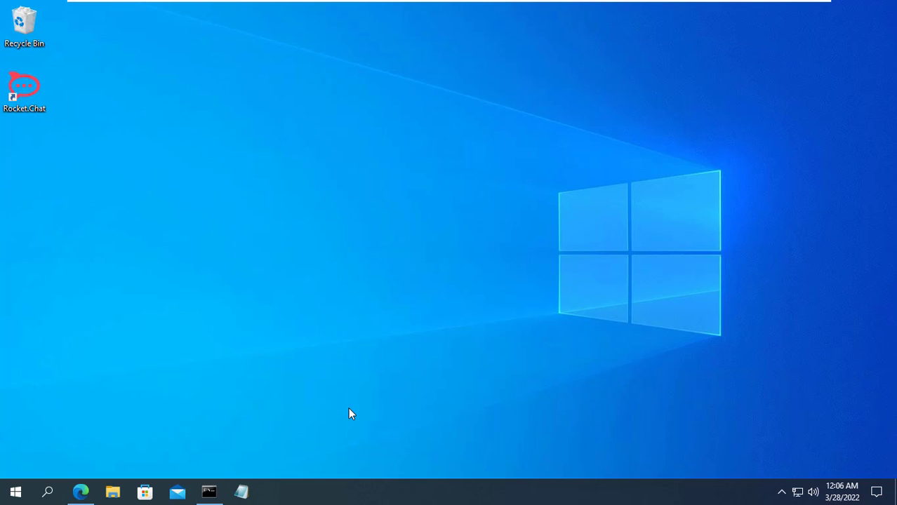
left_click(83, 493)
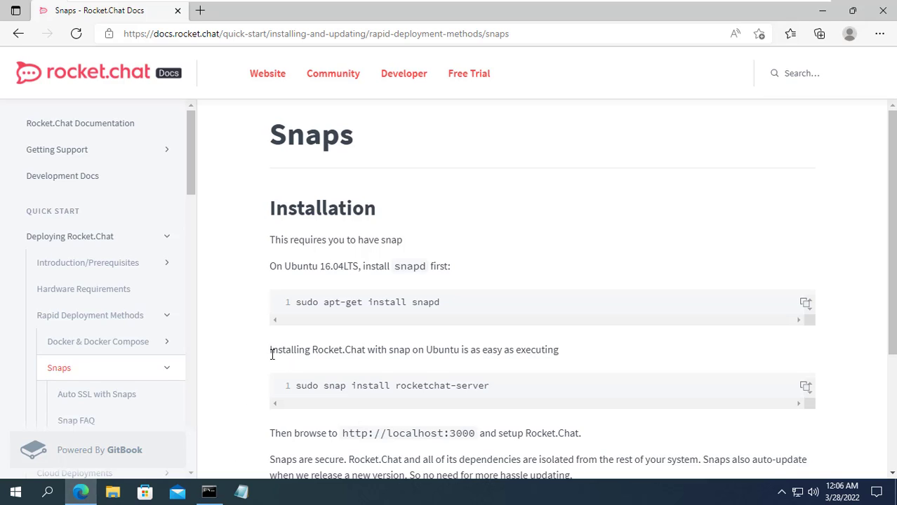
left_click_drag(271, 351, 556, 350)
left_click(608, 360)
scroll(610, 361, "down", 5)
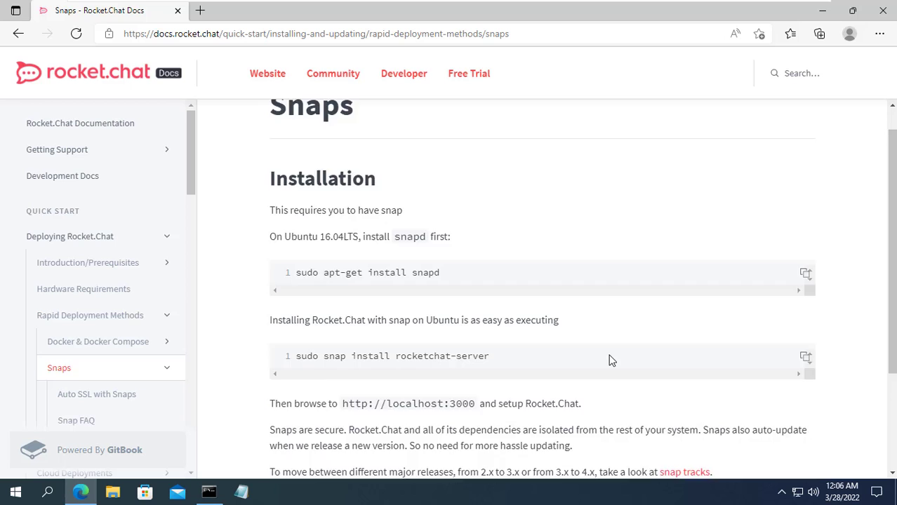
left_click(806, 218)
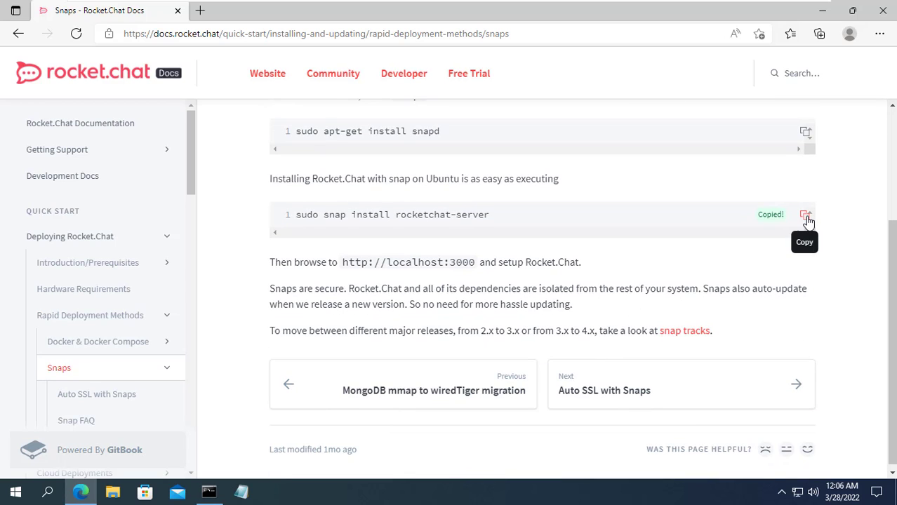
Run the pasted sudo snap install rocketchat-server command on the server
key("super+d")
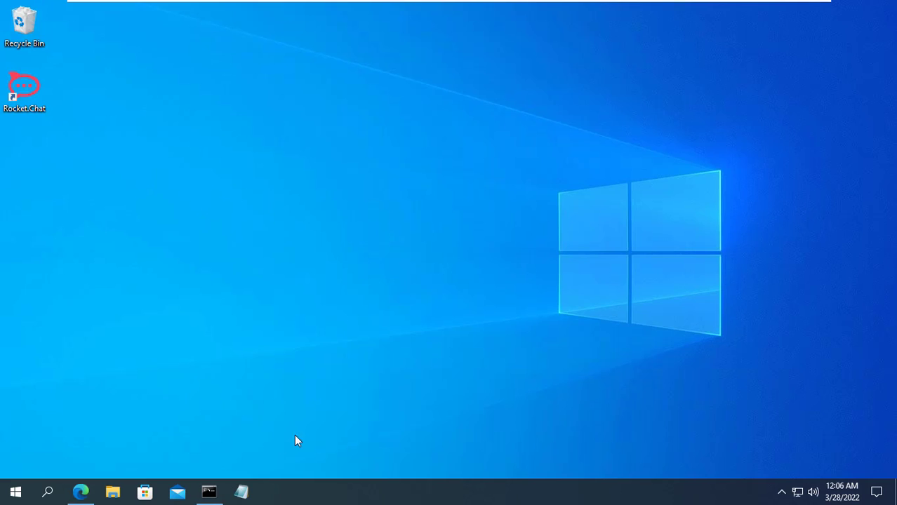
left_click(209, 491)
right_click(396, 251)
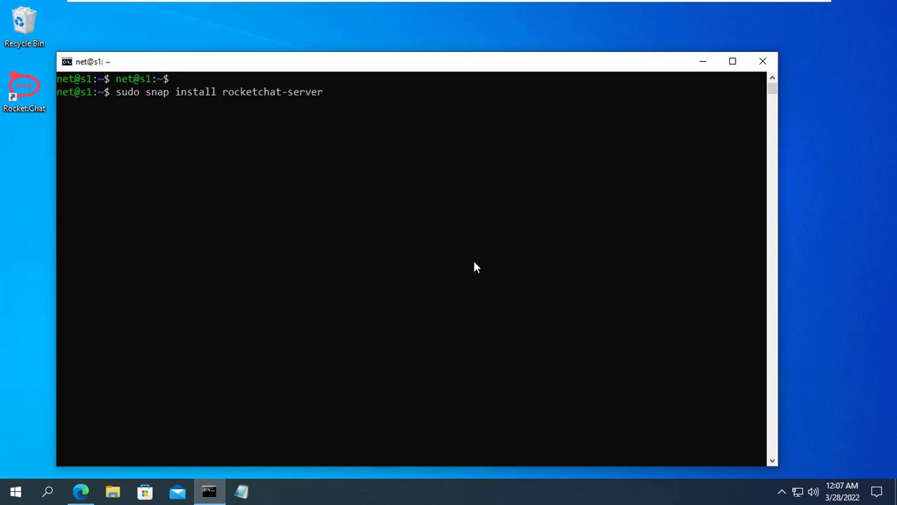
key("Return")
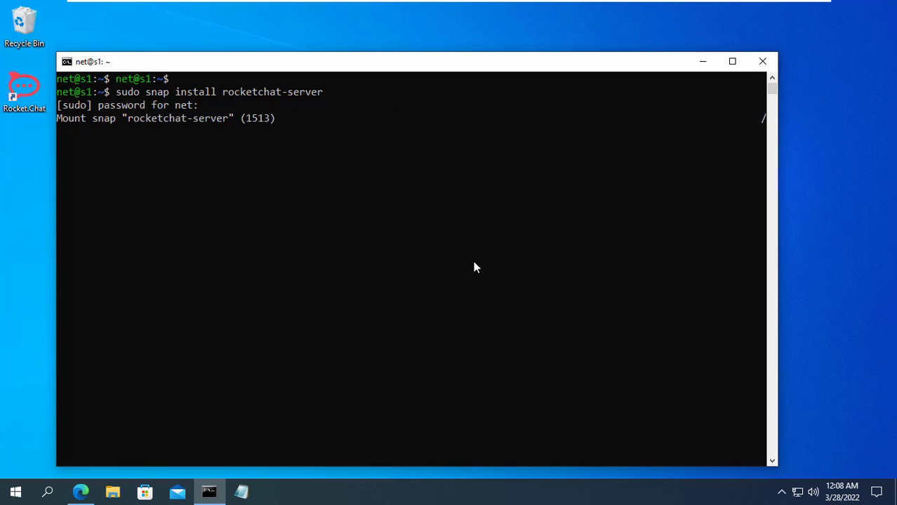
key("super+d")
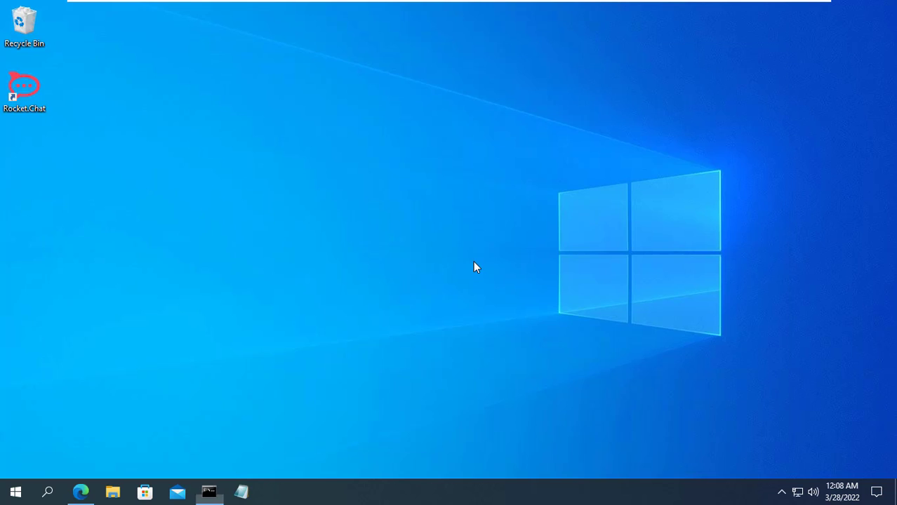
left_click(80, 492)
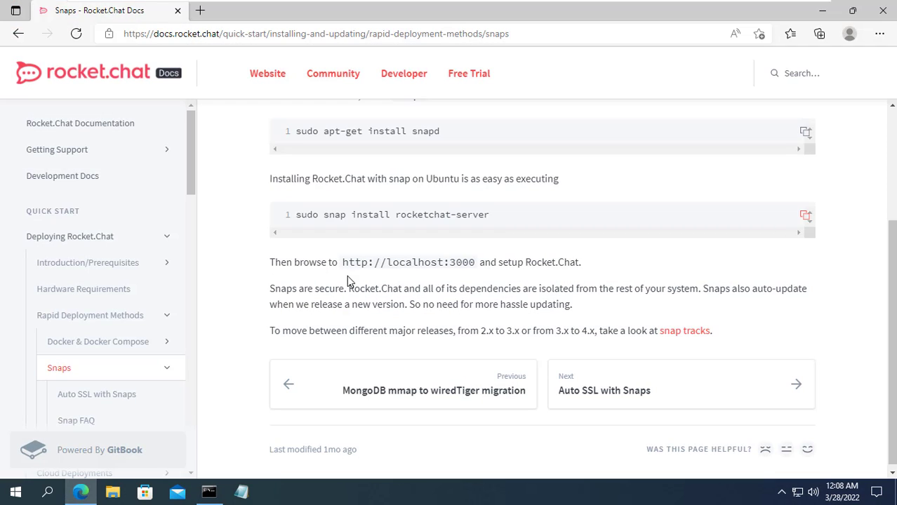
left_click_drag(343, 262, 479, 263)
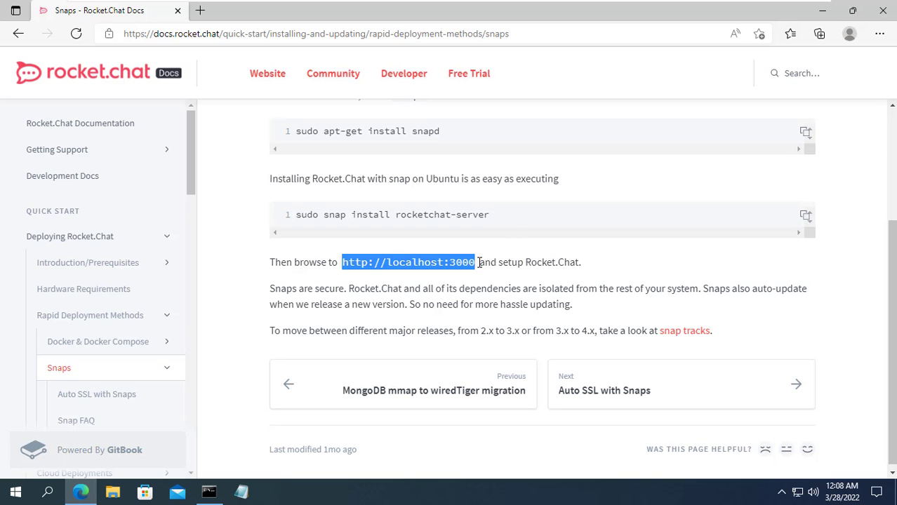
left_click(594, 267)
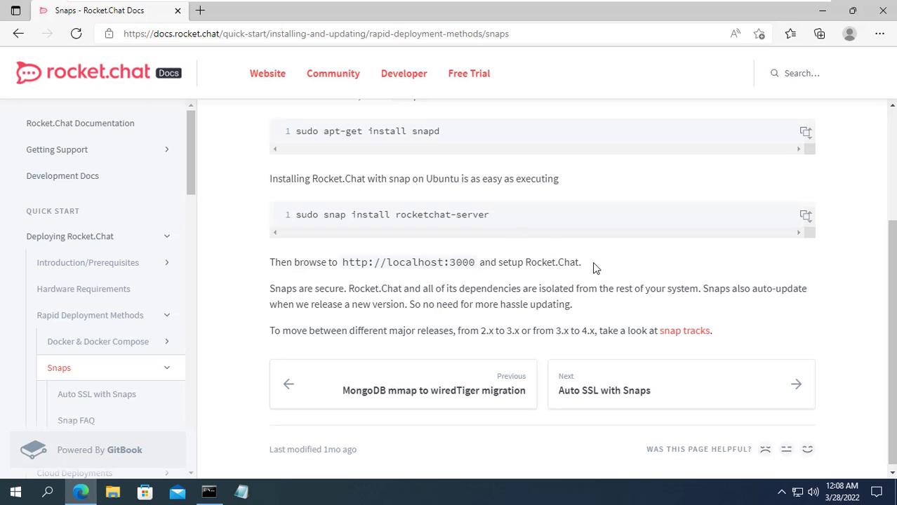
Load 10.11.32.98:3000 and fill in the admin's name, username, email and password
left_click(202, 11)
type("10.11.32.98:300")
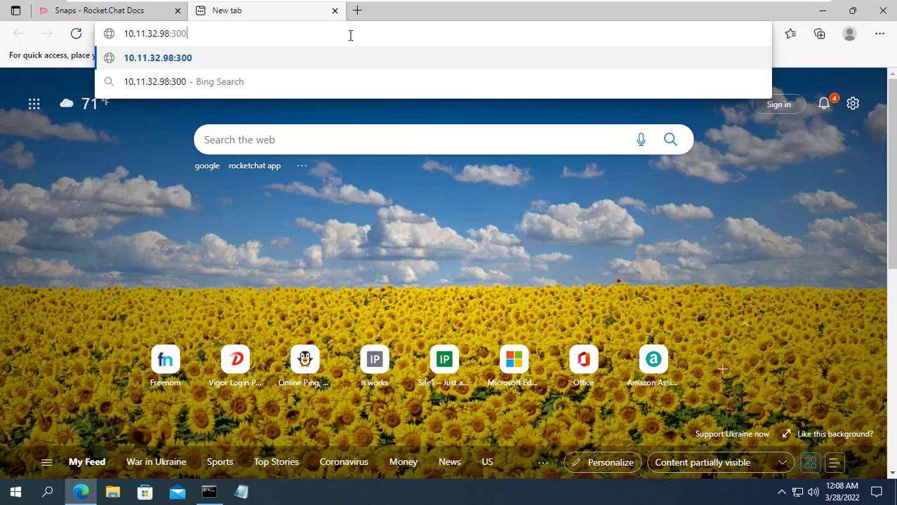
type("0")
key("Return")
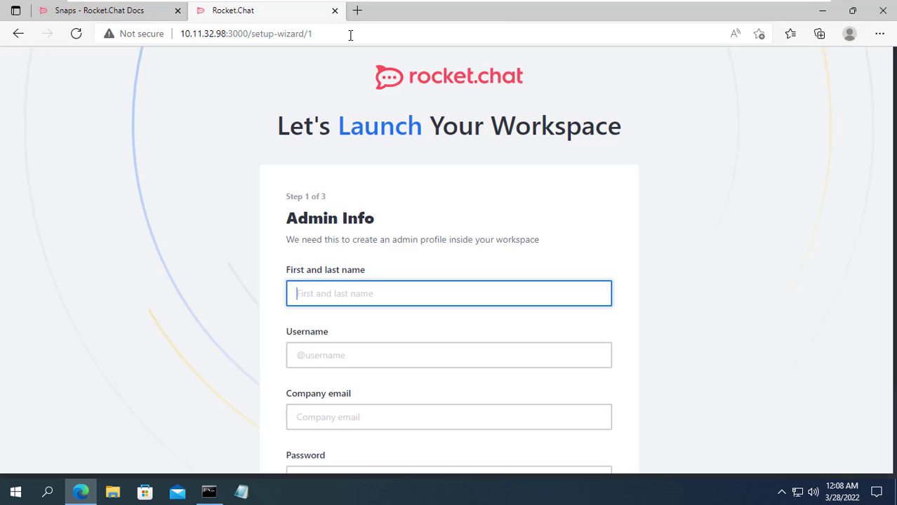
type("netvn")
key("Tab")
type("ne")
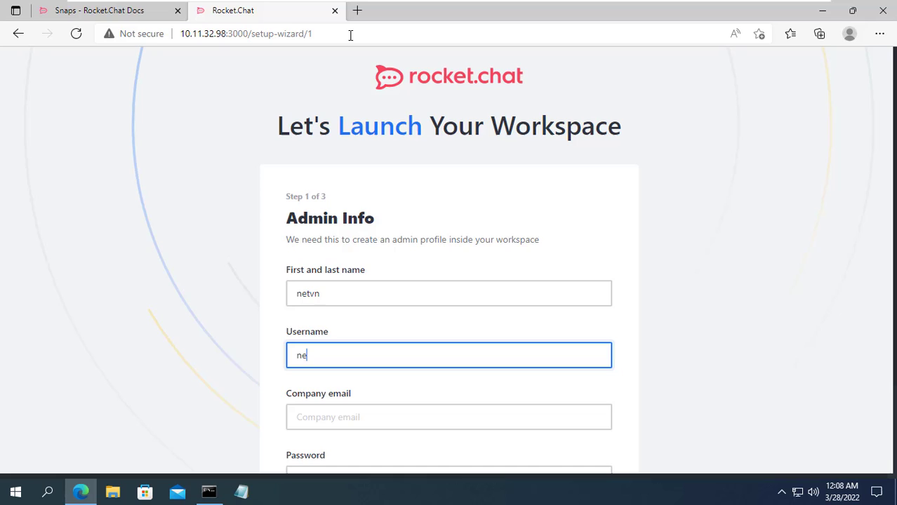
type("tvn")
key("Tab")
scroll(587, 292, "down", 2)
key("Tab")
left_click(595, 370)
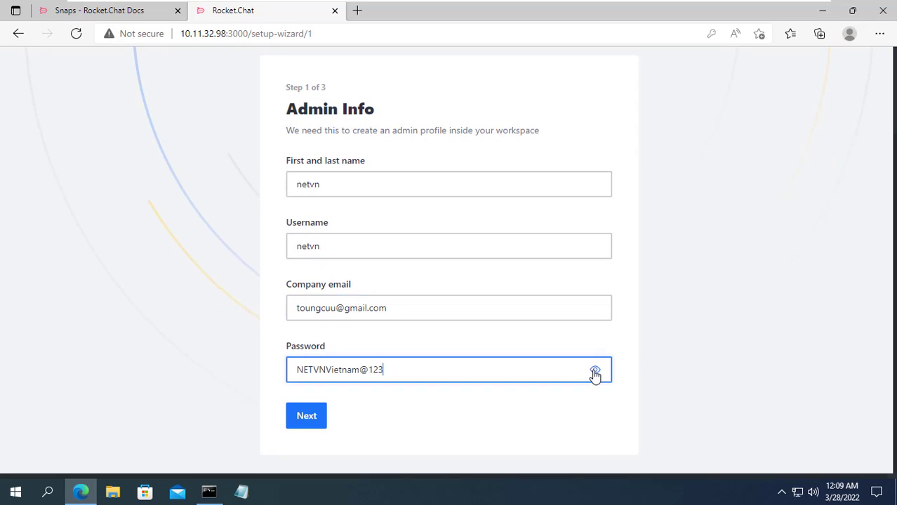
key("Return")
Set organization type Community, industry Education and size 1-10 people
key("Tab")
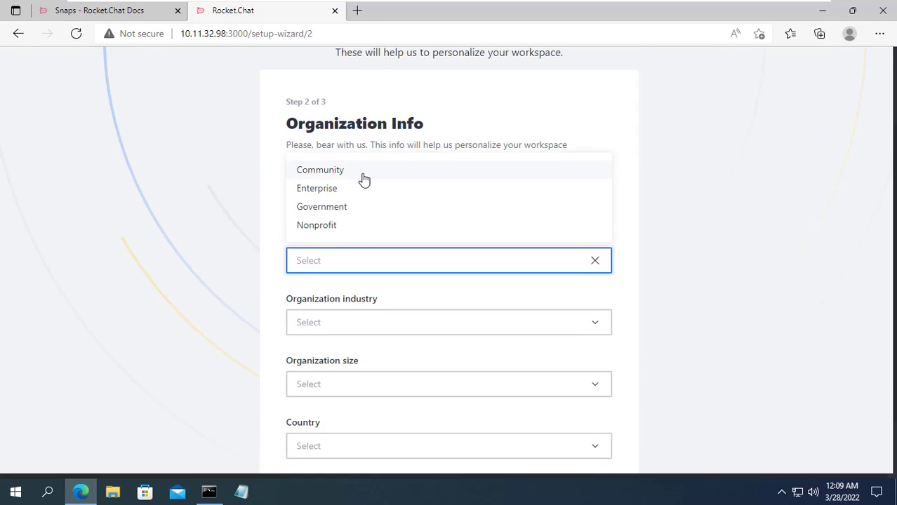
left_click(364, 179)
scroll(421, 211, "down", 1)
left_click(503, 249)
left_click(417, 210)
left_click(461, 311)
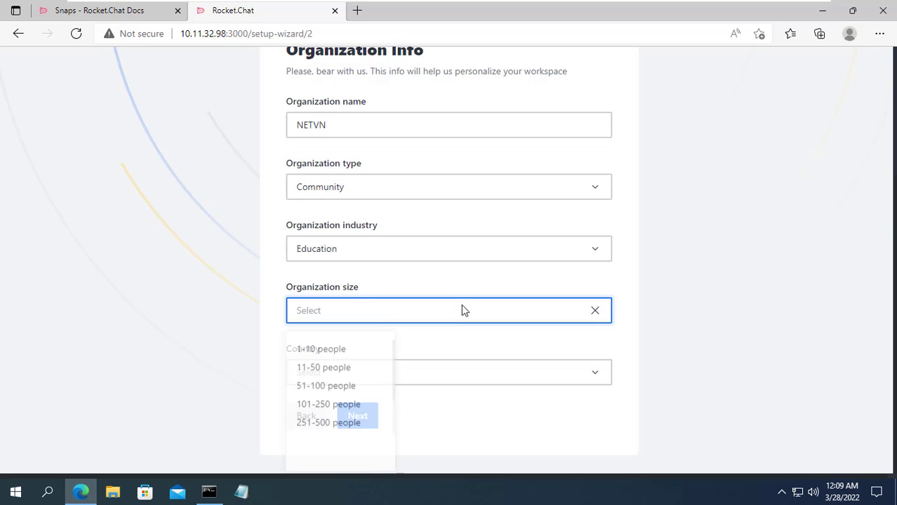
left_click(337, 349)
left_click(396, 372)
Choose Viet Nam as the country and advance to server registration
type("viet")
key("Return")
left_click(359, 417)
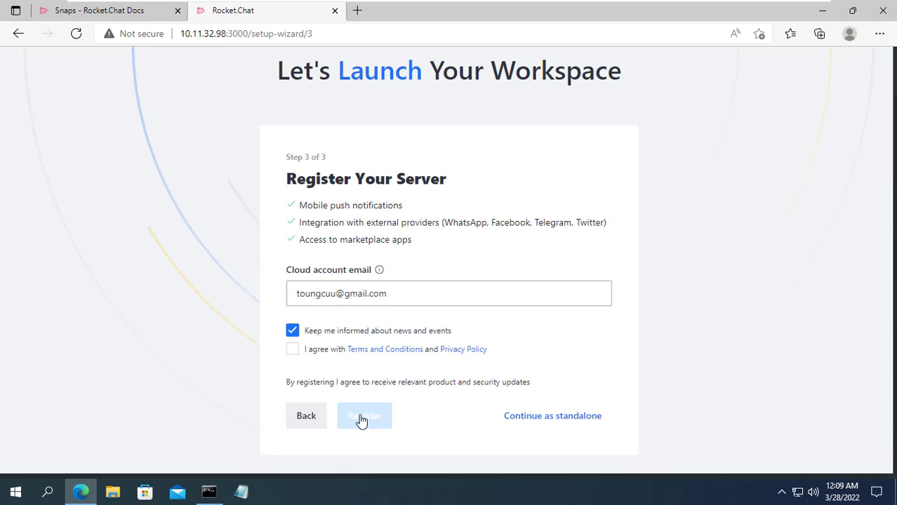
left_click(554, 418)
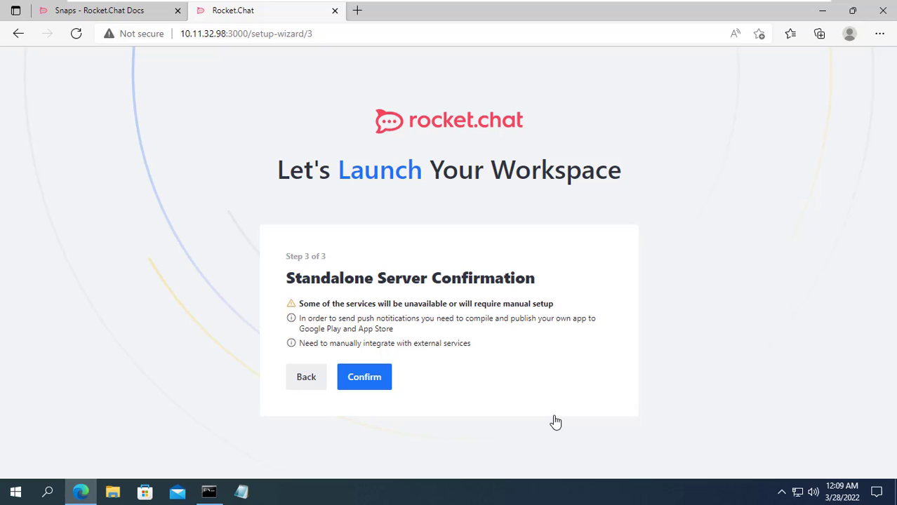
left_click(384, 386)
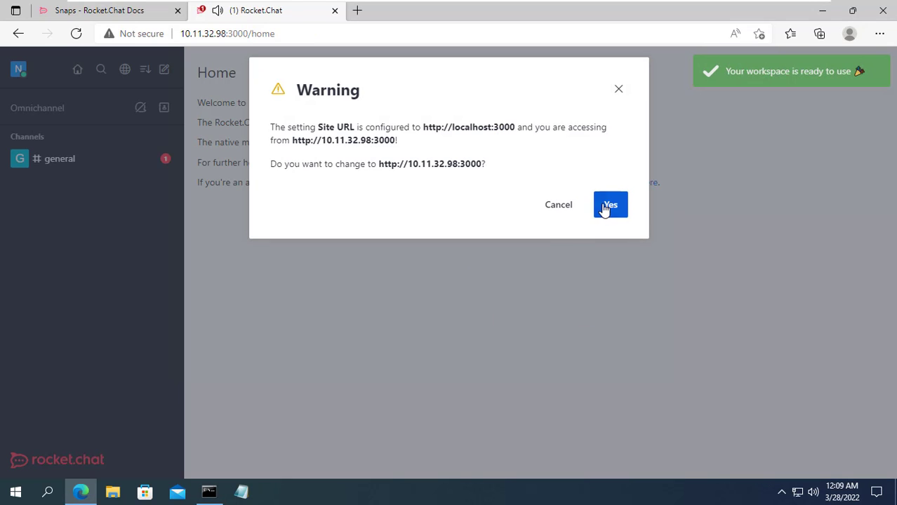
left_click(609, 208)
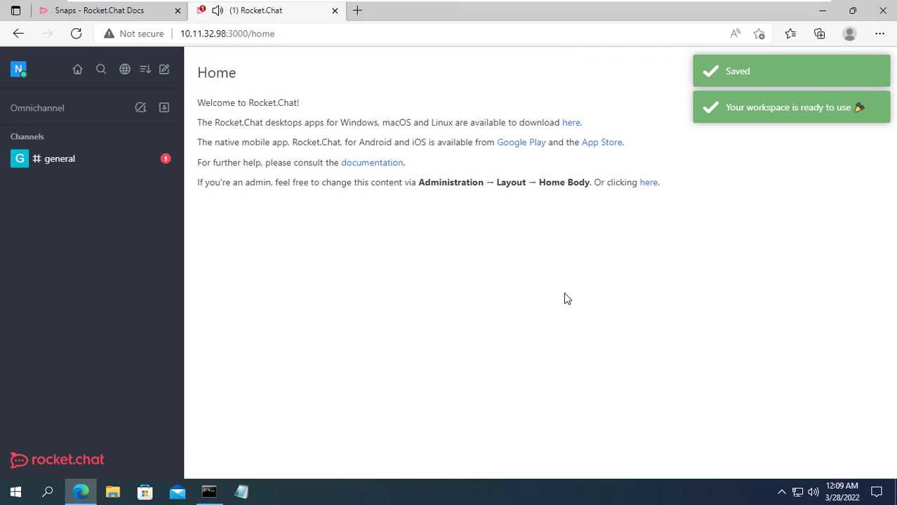
left_click(120, 160)
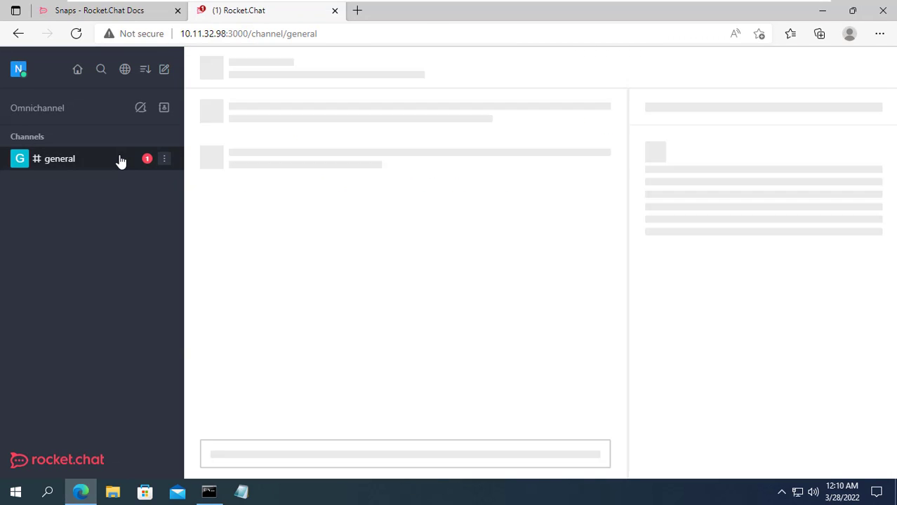
key("ctrl+t")
type("duckdns.org")
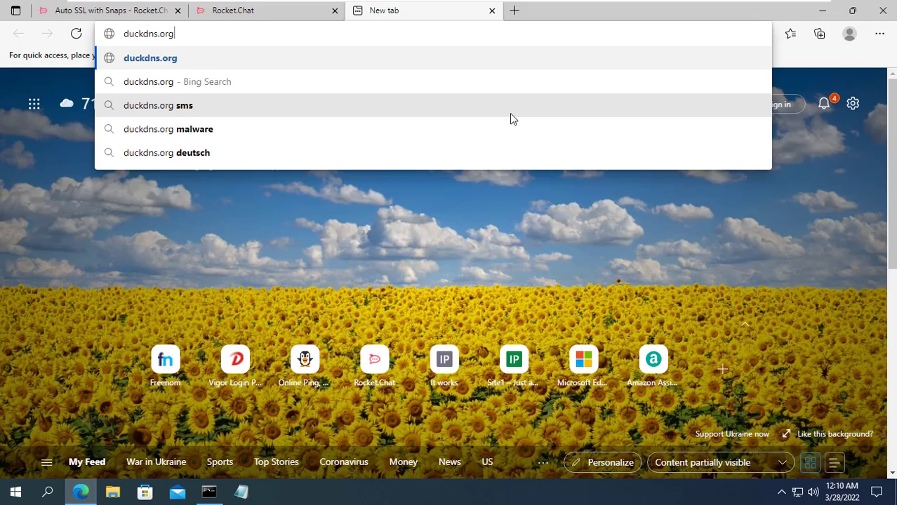
key("Return")
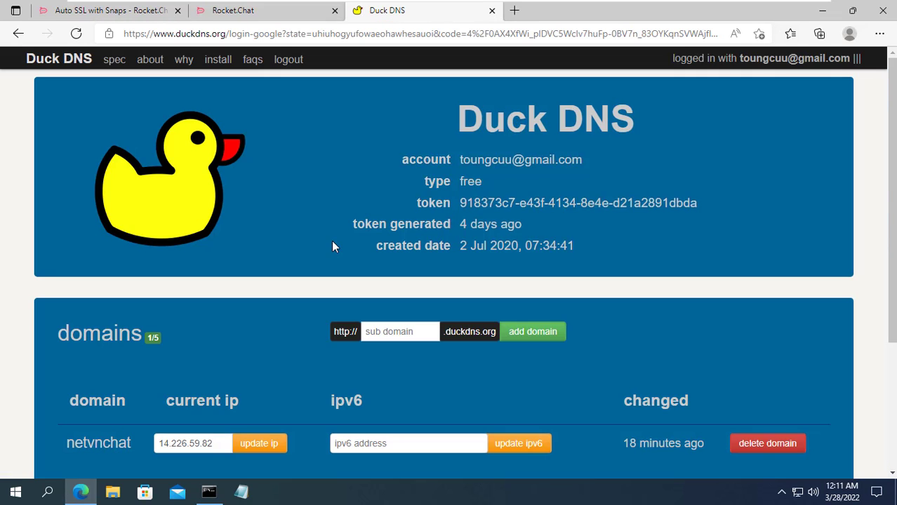
scroll(333, 246, "down", 3)
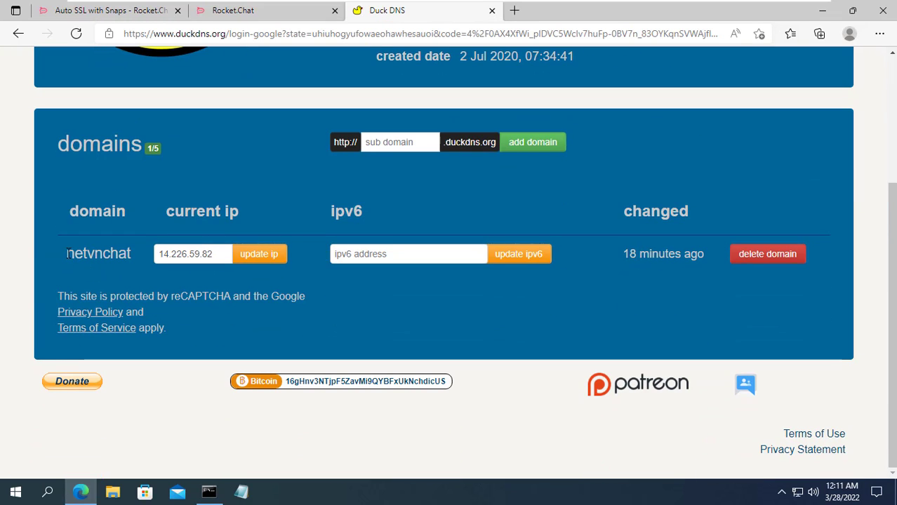
left_click_drag(66, 254, 132, 254)
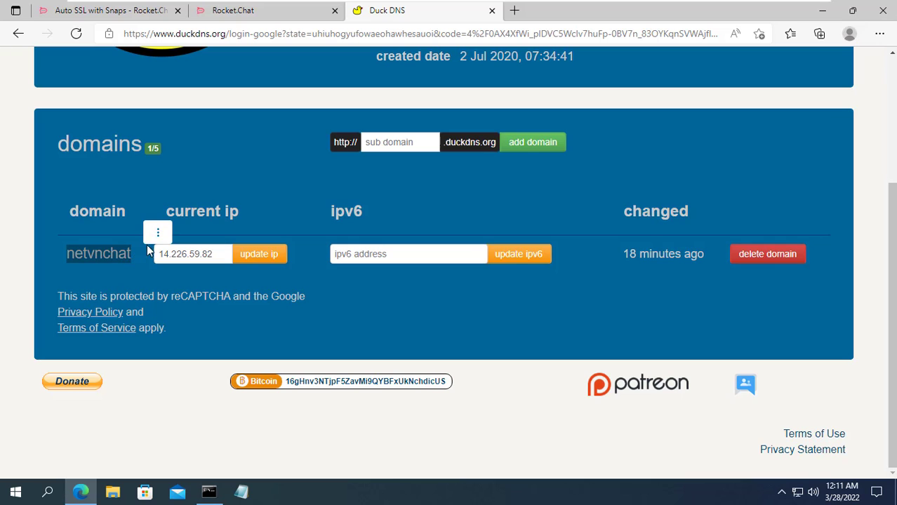
left_click(259, 217)
scroll(260, 225, "up", 3)
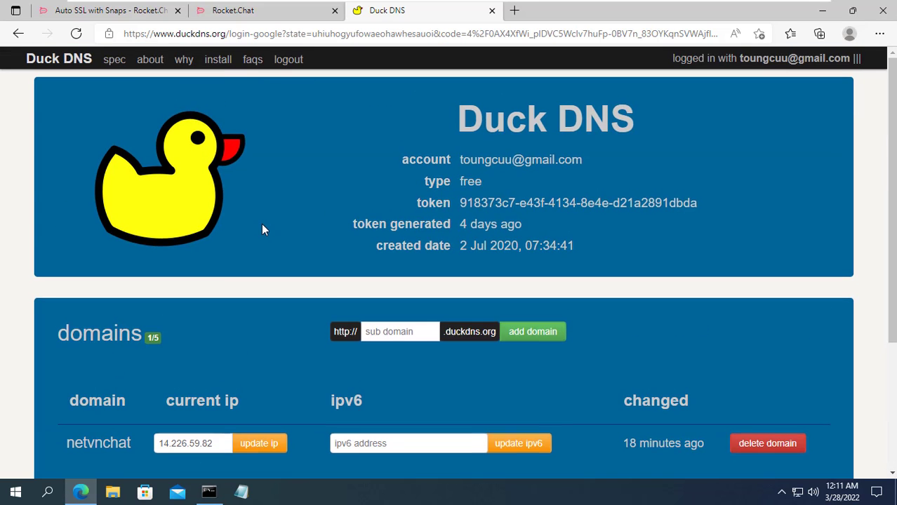
Show the Duck DNS linux cron instructions for netvnchat, then enter sudo nano duck.sh in the terminal
left_click(219, 64)
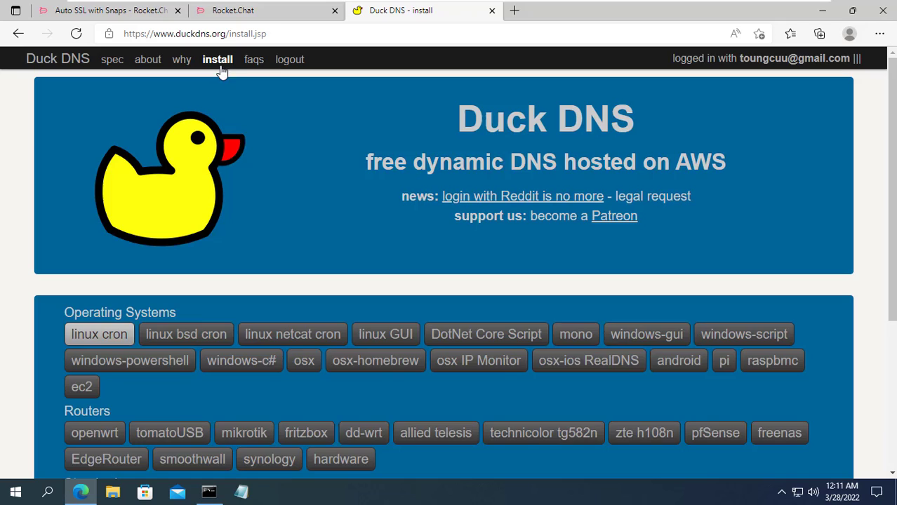
scroll(290, 201, "down", 3)
left_click(166, 335)
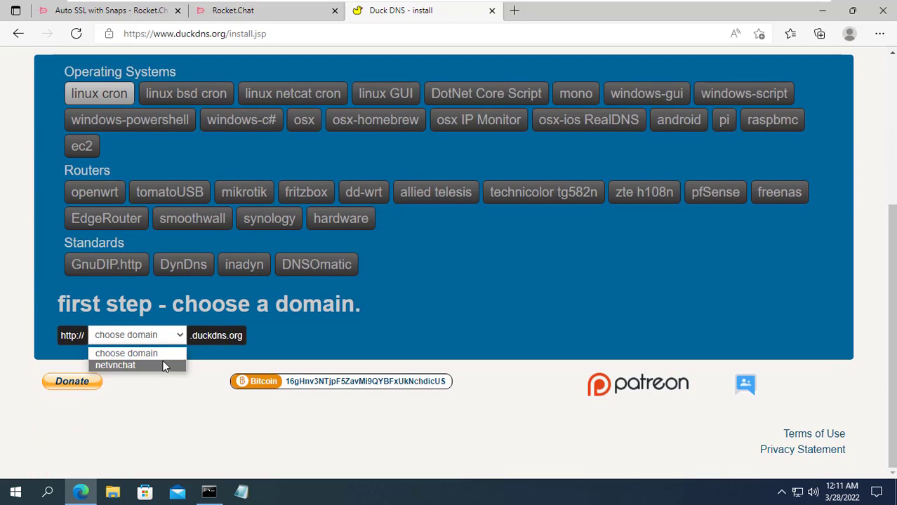
left_click(164, 365)
scroll(309, 370, "down", 5)
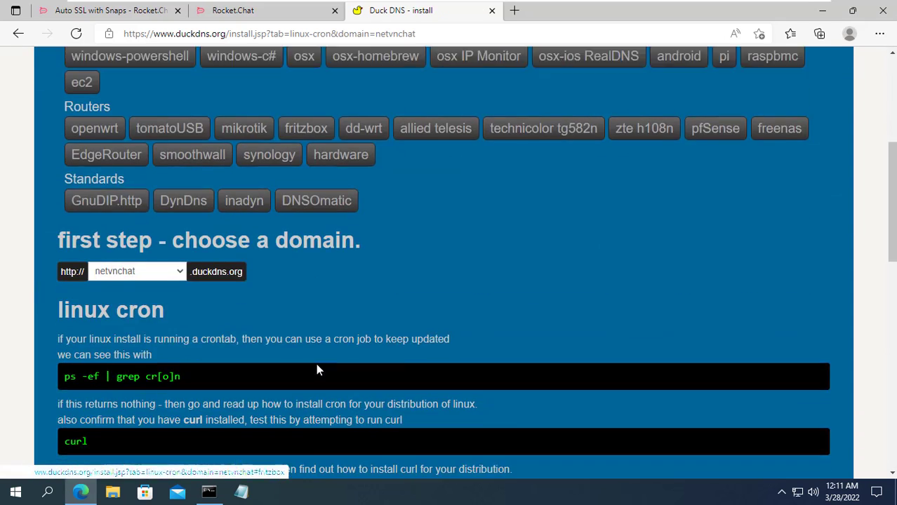
scroll(316, 370, "down", 5)
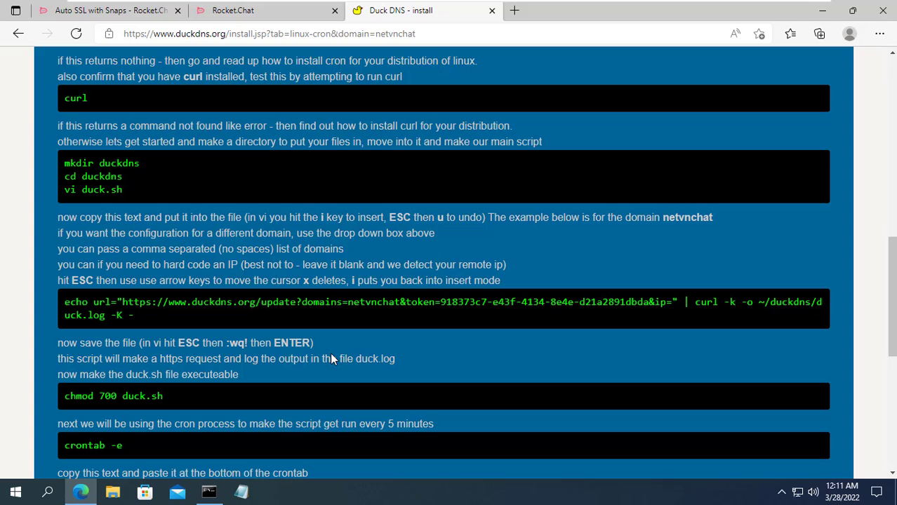
scroll(332, 357, "down", 1)
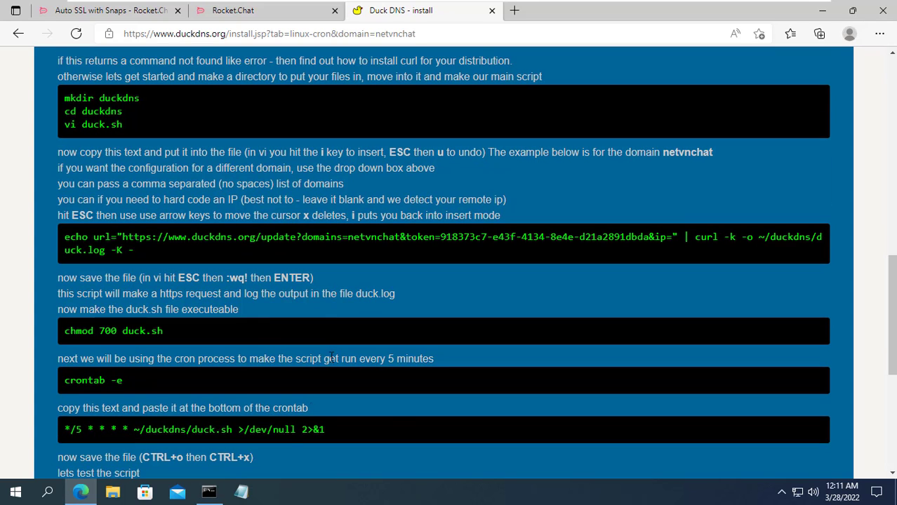
left_click(209, 492)
type("sudo na")
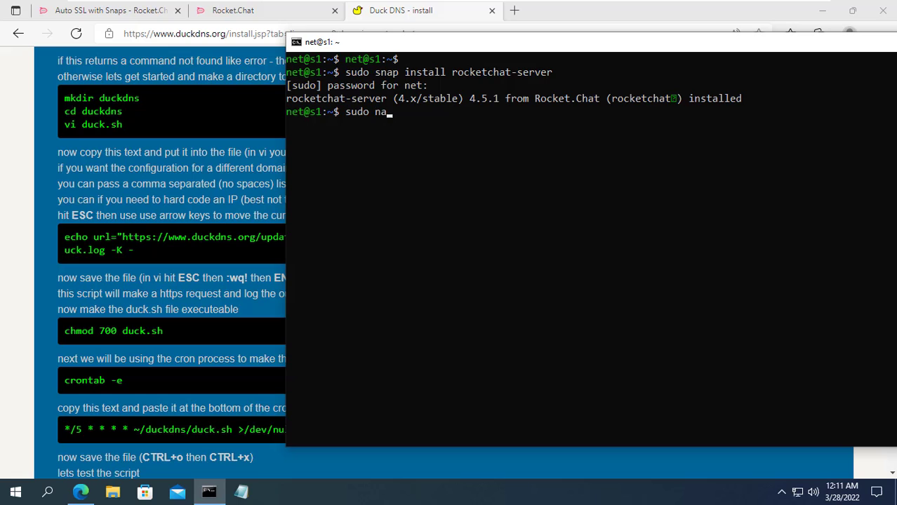
type("no duck.sh")
Open duck.sh in nano and paste the Duck DNS echo/curl update command
key("Return")
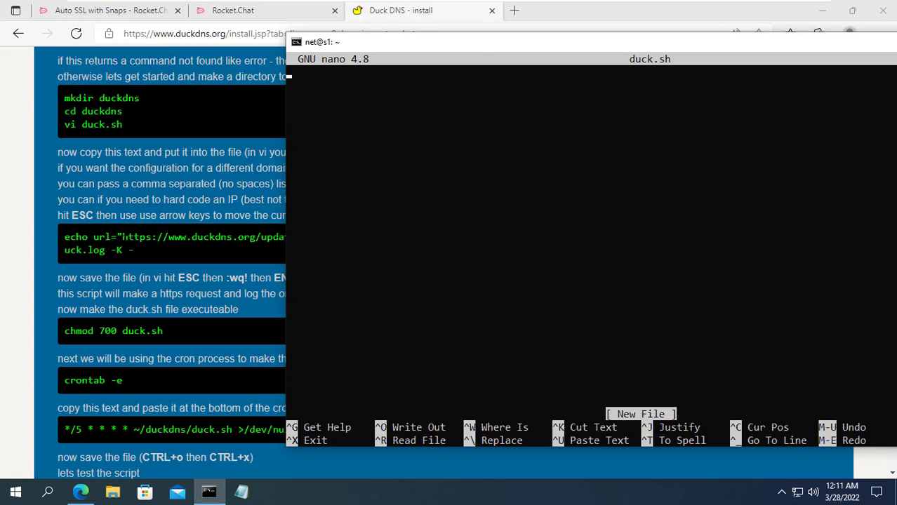
key("alt+Tab")
triple_click(139, 247)
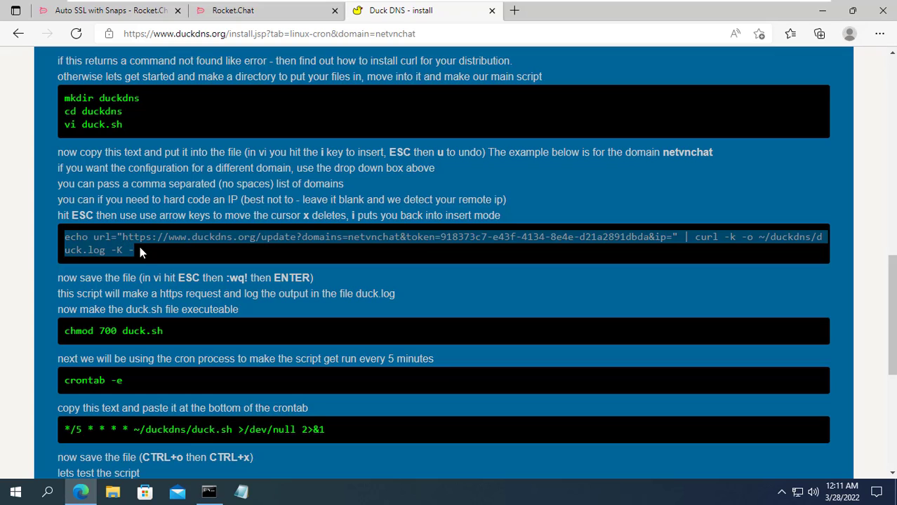
right_click(164, 241)
left_click(186, 231)
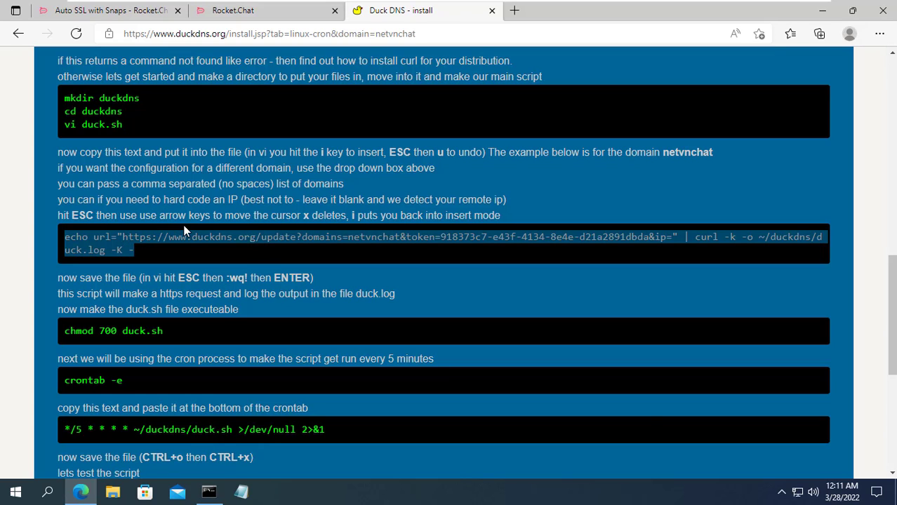
left_click(208, 492)
right_click(464, 239)
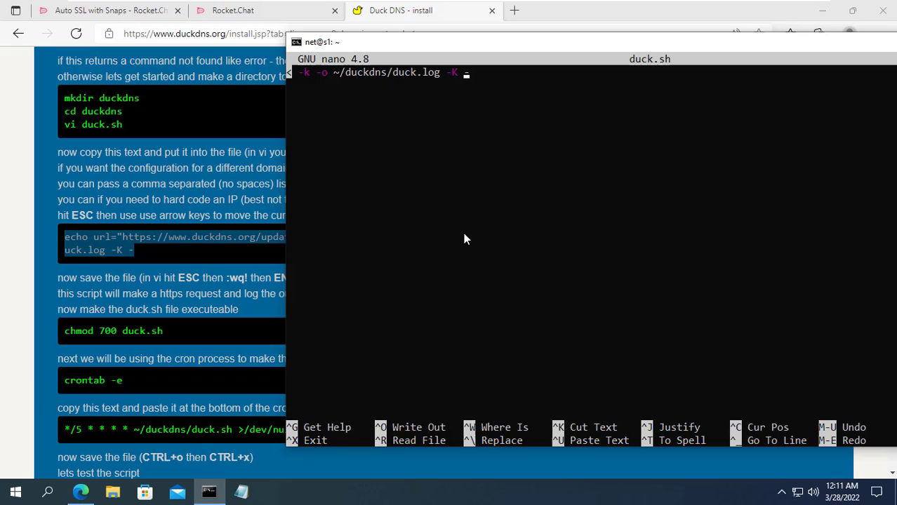
Remove ~/duckdns/ from the log path, save duck.sh, and chmod it 700
key("Left")
key("Left")
key("Left")
key("Left")
key("Left")
key("Left")
key("Left")
key("Left")
key("Left")
key("Left")
key("BackSpace")
key("BackSpace")
key("BackSpace")
key("BackSpace")
key("BackSpace")
key("BackSpace")
key("BackSpace")
key("BackSpace")
key("BackSpace")
key("BackSpace")
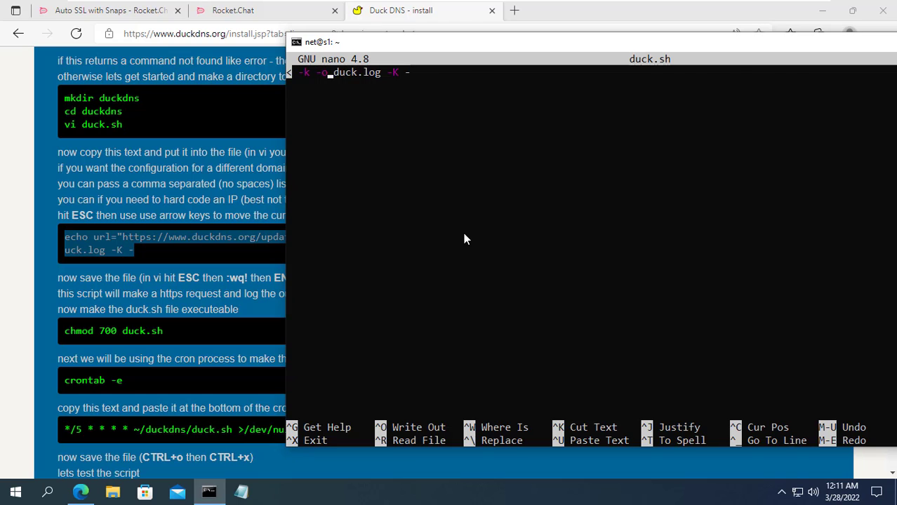
key("Home")
key("ctrl+x")
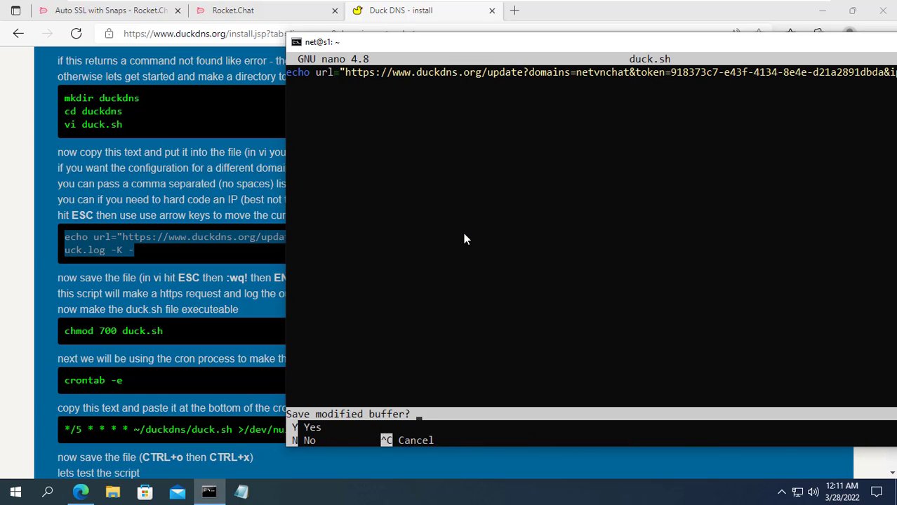
key("y")
key("Return")
type("sudo ch")
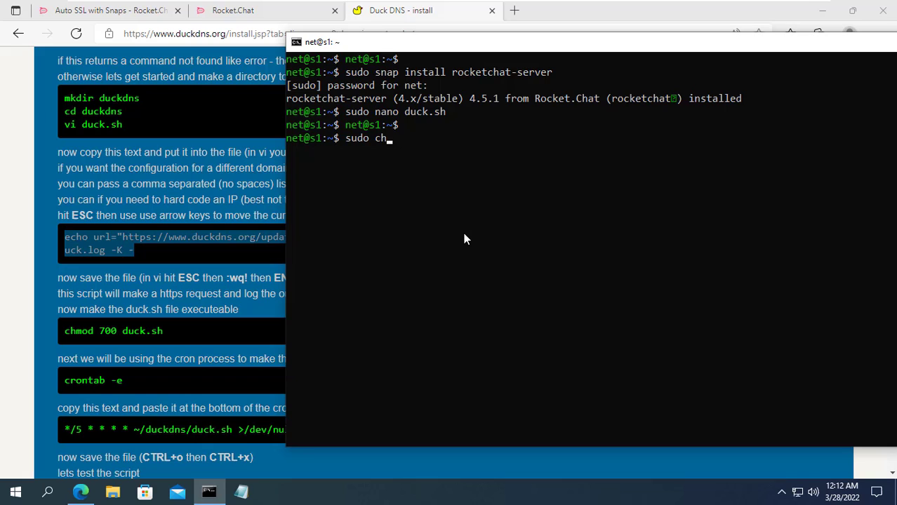
type("mod 700 duck.sh")
key("Return")
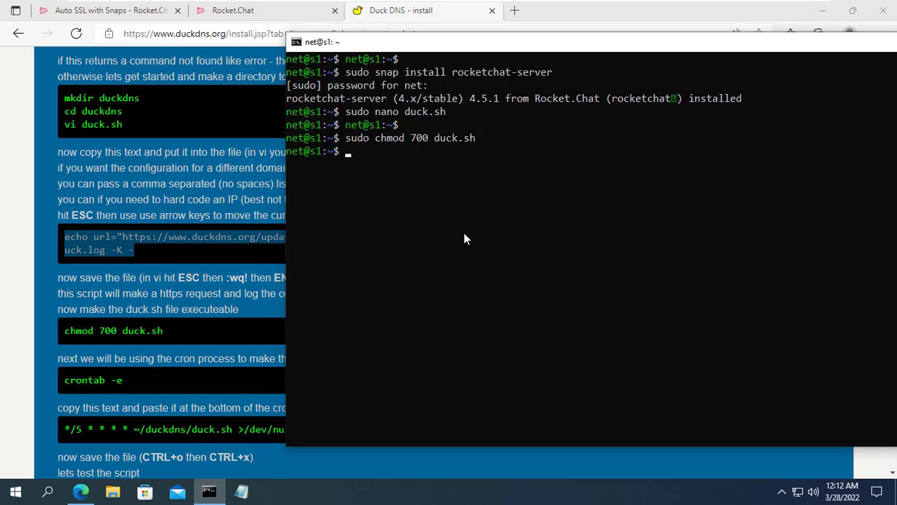
Run crontab -e and pick nano as the editor
type("crontab -e")
key("Return")
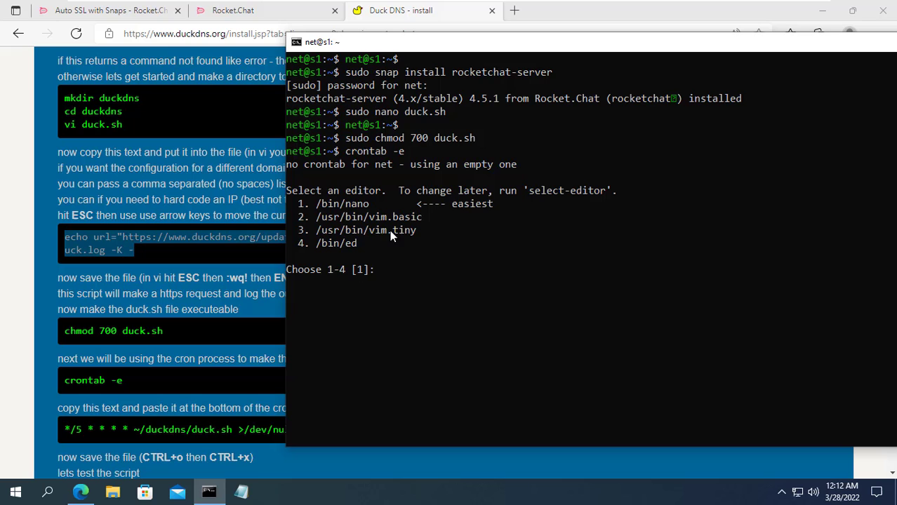
left_click_drag(299, 205, 472, 205)
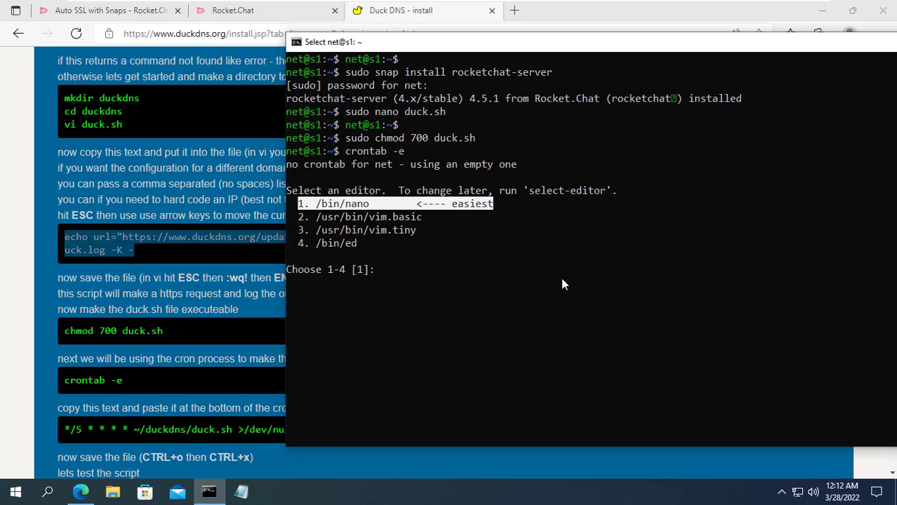
key("Return")
key("Return")
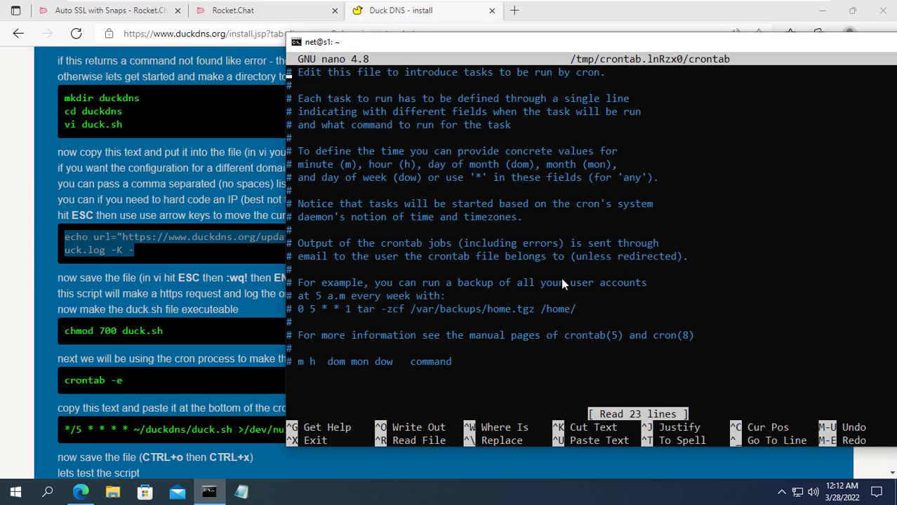
Add the every-5-minutes duck.sh line to the crontab, without the ~/duckdns/ prefix
key("Down")
key("Down")
key("Down")
key("Down")
key("Down")
key("Down")
key("Down")
key("Down")
key("Down")
key("Down")
key("Down")
key("Down")
key("Down")
key("Down")
key("Down")
key("Down")
key("Down")
key("Down")
key("Down")
key("Down")
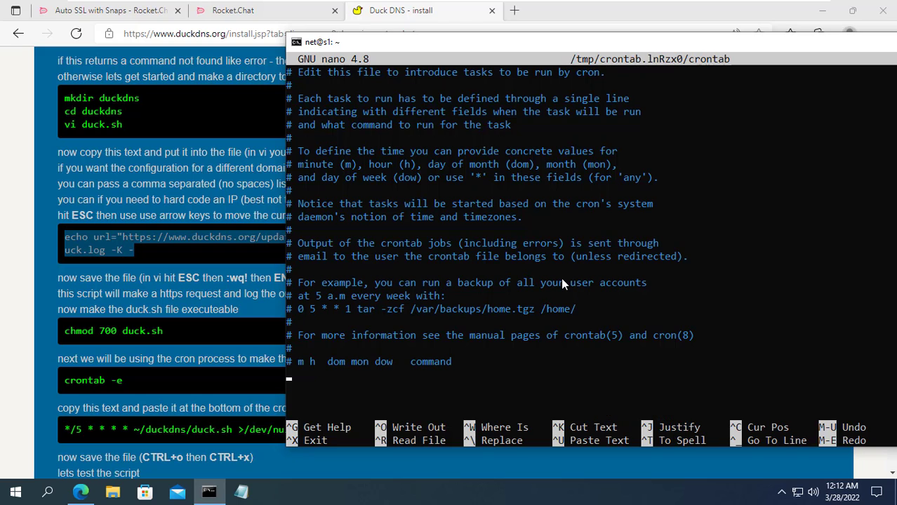
left_click(252, 401)
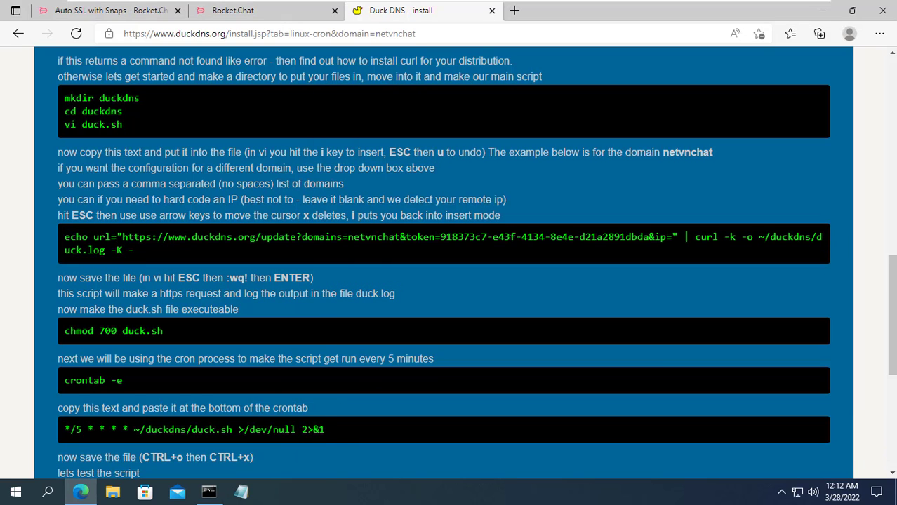
left_click_drag(325, 430, 63, 430)
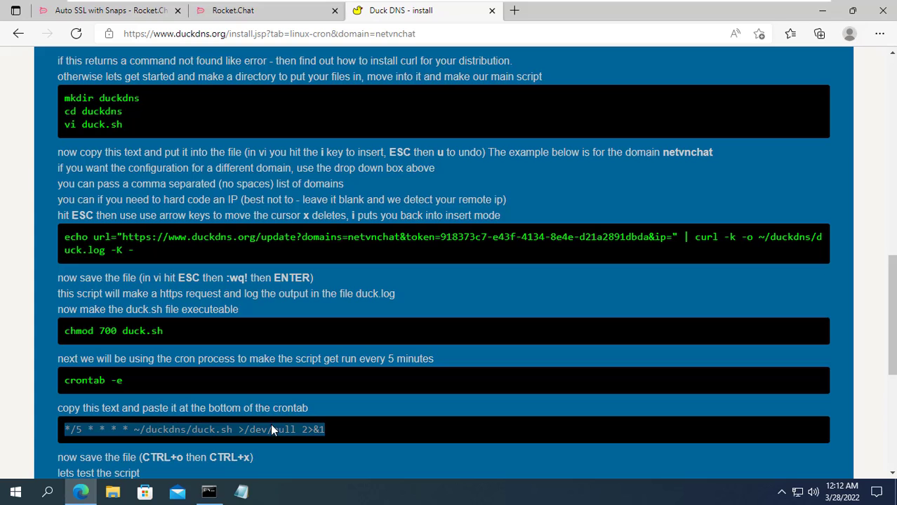
key("ctrl+c")
left_click(209, 492)
right_click(561, 285)
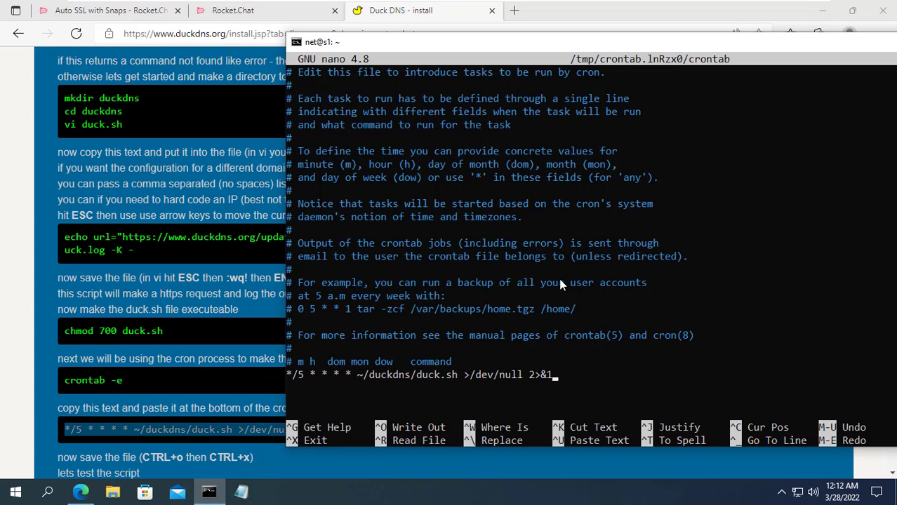
key("Left")
key("Left")
key("Left")
key("Left")
key("Left")
key("Left")
key("Left")
key("Left")
key("Left")
key("Left")
key("Left")
key("Left")
key("Left")
key("Left")
key("Left")
key("Left")
key("Left")
key("Left")
key("Left")
key("Left")
key("BackSpace")
key("BackSpace")
key("BackSpace")
key("BackSpace")
key("BackSpace")
key("BackSpace")
key("BackSpace")
key("BackSpace")
key("BackSpace")
key("BackSpace")
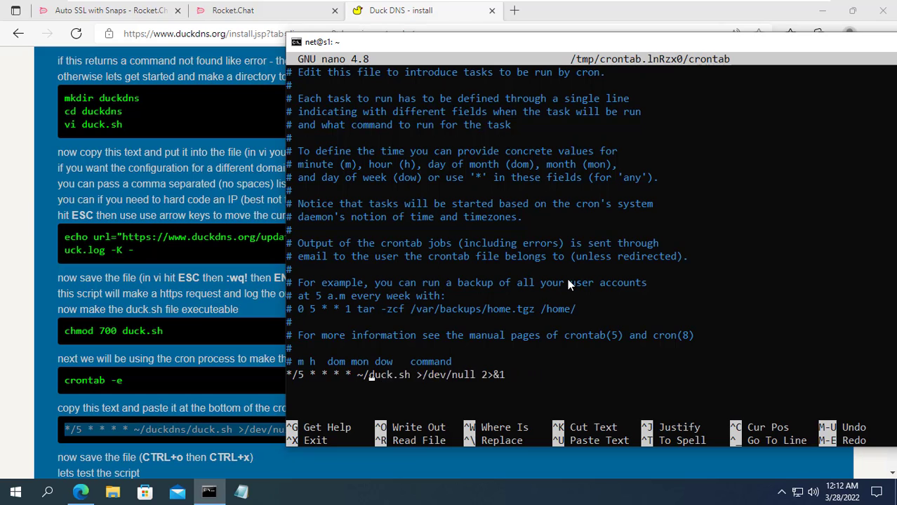
key("End")
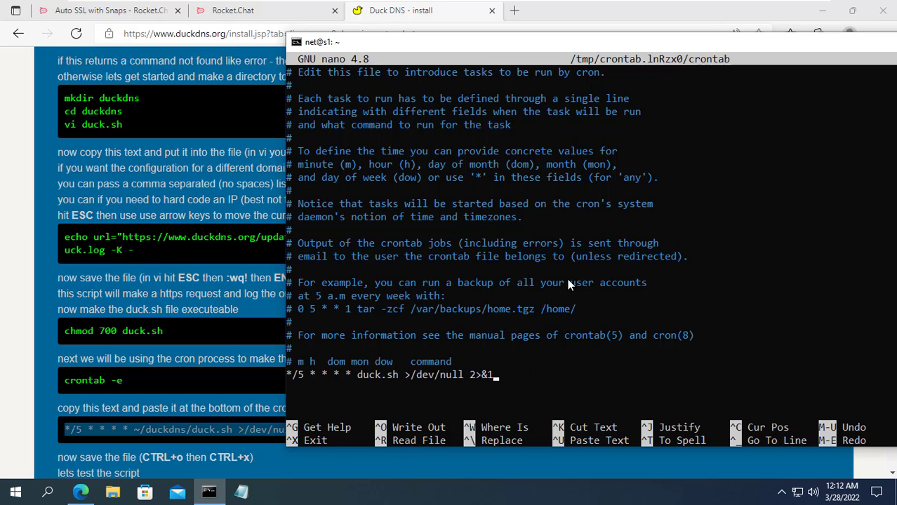
key("ctrl+x")
Save and install the new crontab
key("y")
key("Return")
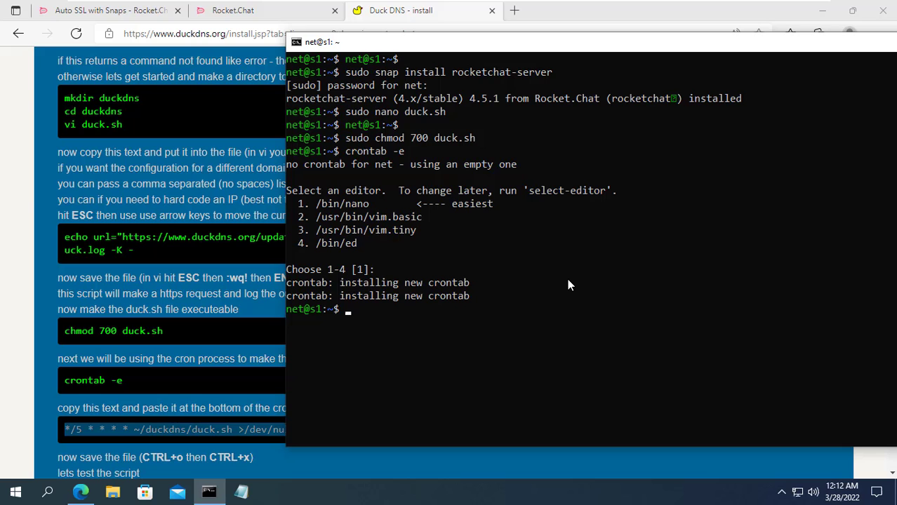
scroll(123, 315, "down", 3)
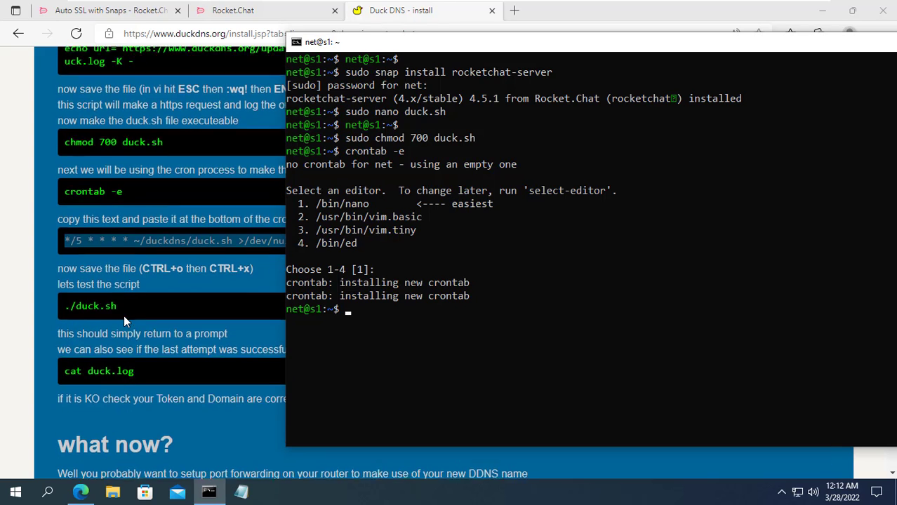
Run sudo ./duck.sh and confirm duck.log reports OK
type("sudo ./duc")
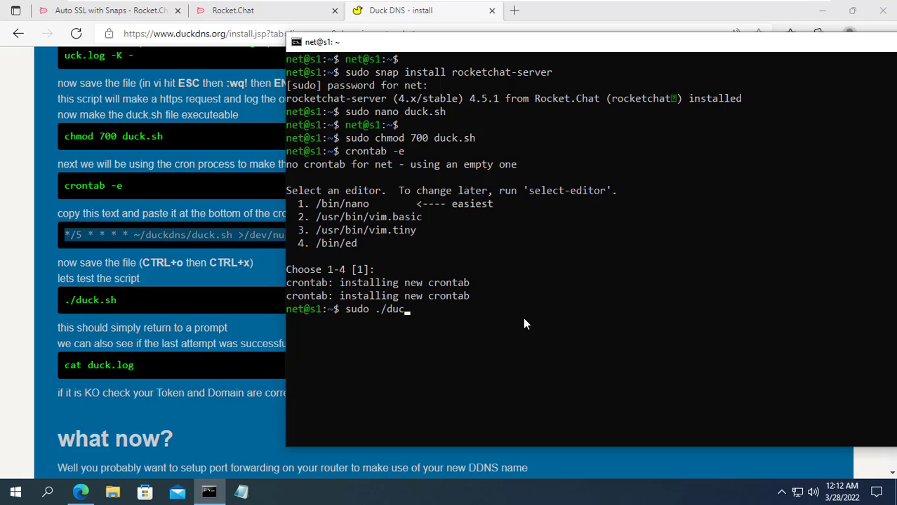
type("k.sh")
key("Return")
type("cat ")
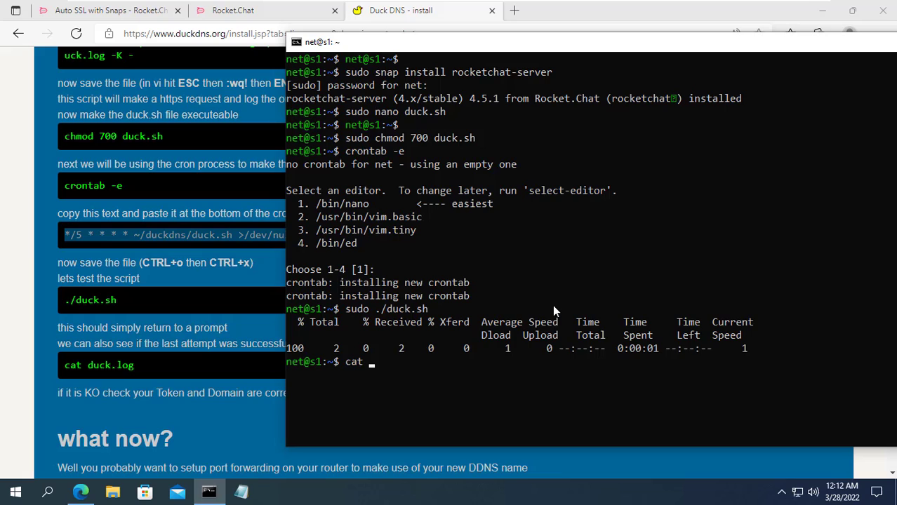
type("duck.log")
key("Return")
left_click_drag(288, 377, 294, 377)
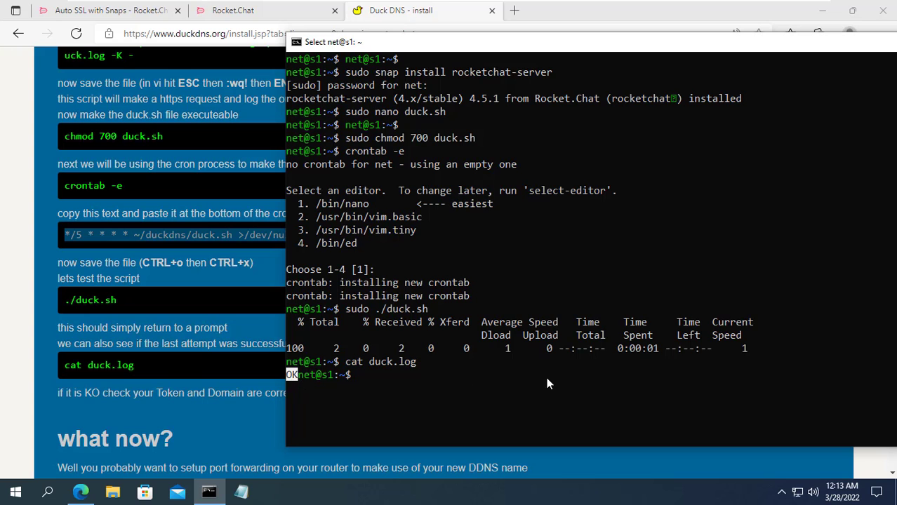
left_click(456, 18)
Open the DrayTek Vigor2960 admin page at NAT > Port Redirection
left_click(493, 11)
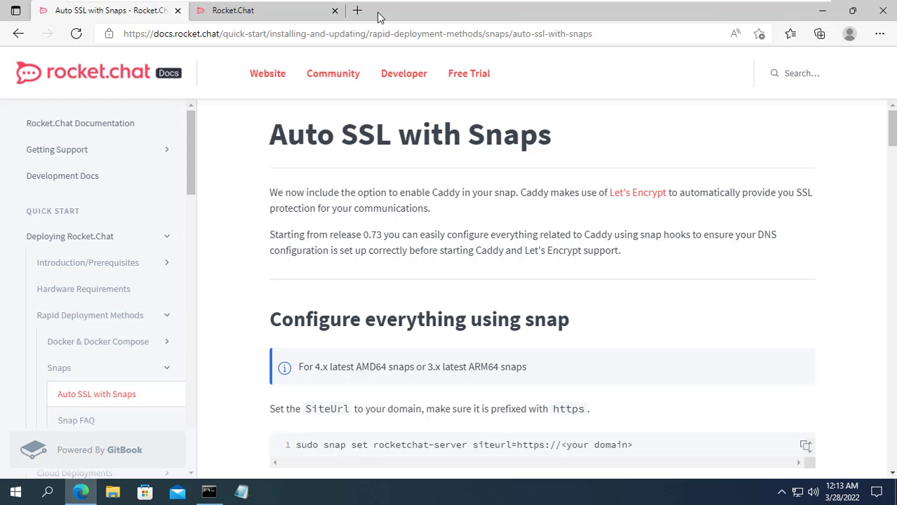
left_click(358, 11)
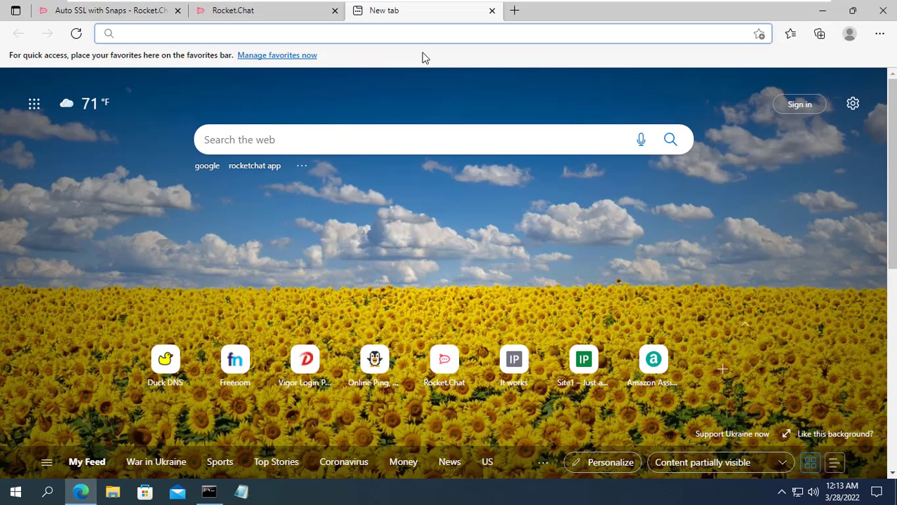
left_click(306, 361)
left_click(58, 200)
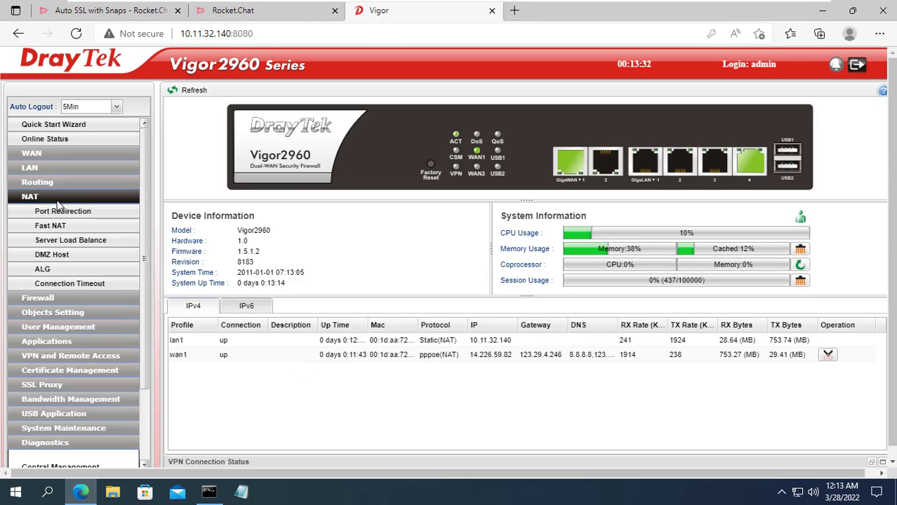
left_click(63, 210)
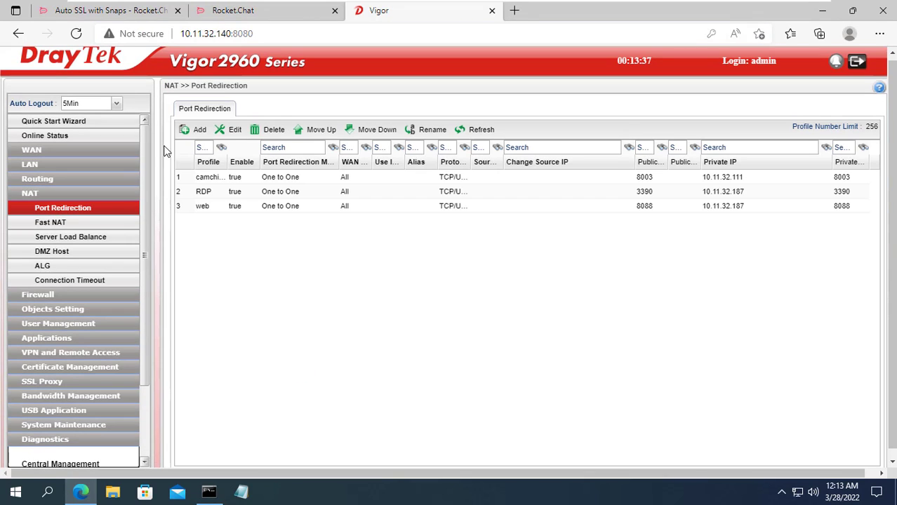
Add an enabled redirection profile named rc_http using port 80
left_click(200, 132)
left_click(340, 89)
type("rc_http")
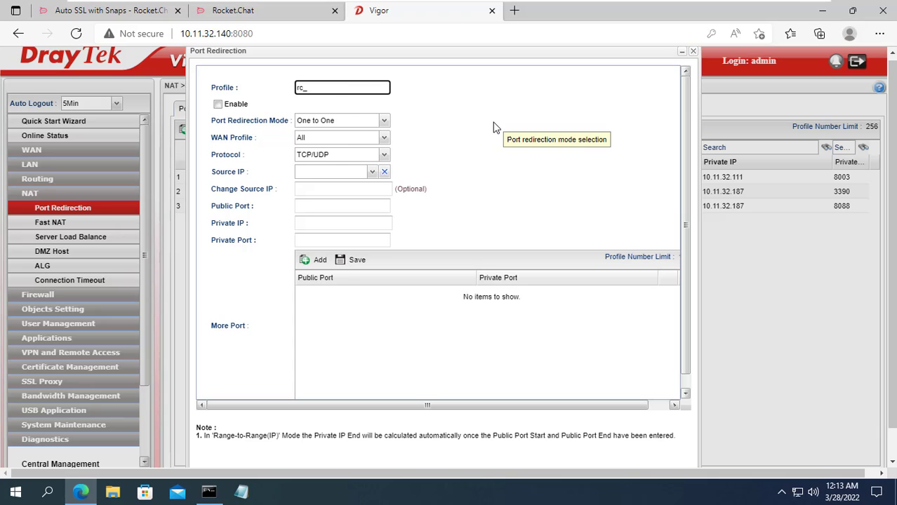
left_click(219, 106)
left_click(323, 210)
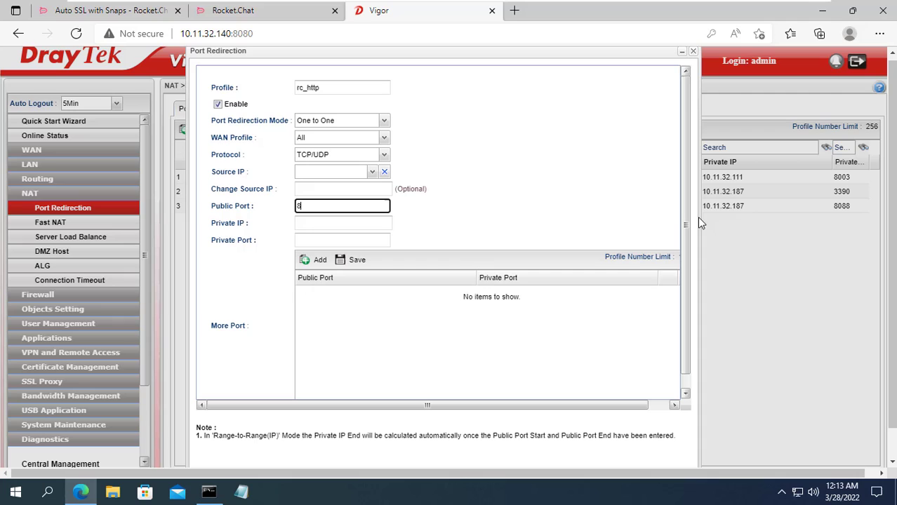
left_click(377, 241)
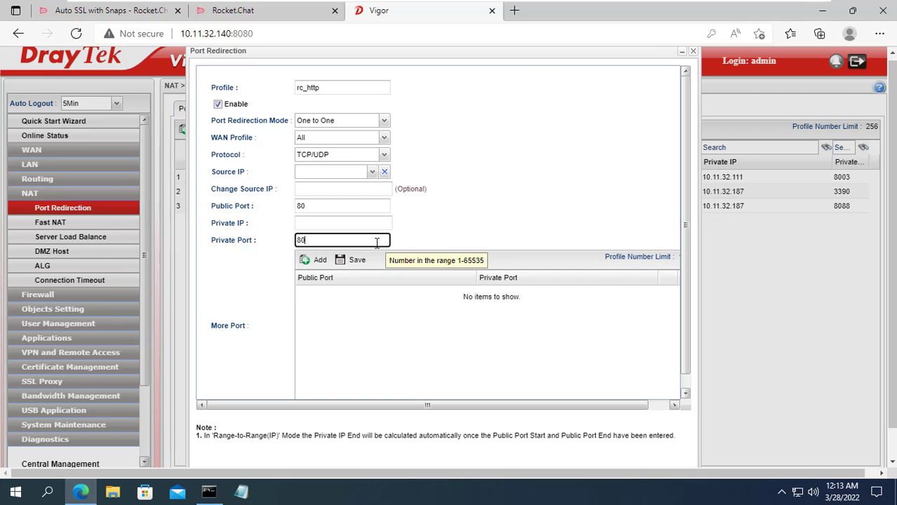
type("80")
left_click(377, 223)
Copy the server IP 10.11.32.98 into Private IP and apply the rc_http rule
left_click(258, 14)
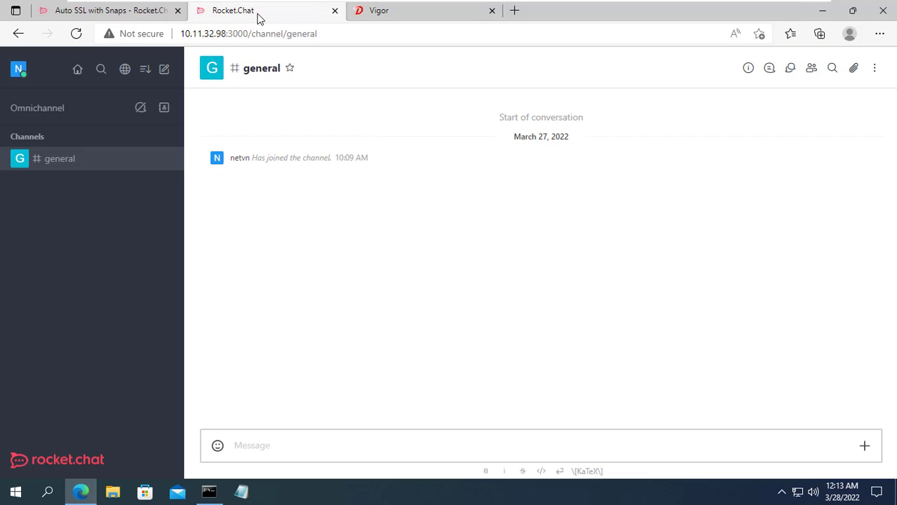
left_click_drag(226, 34, 180, 34)
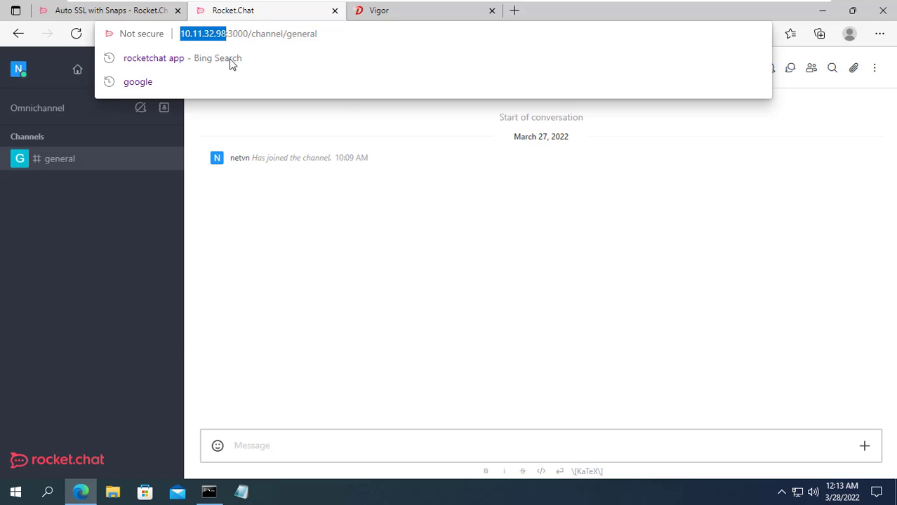
left_click(404, 13)
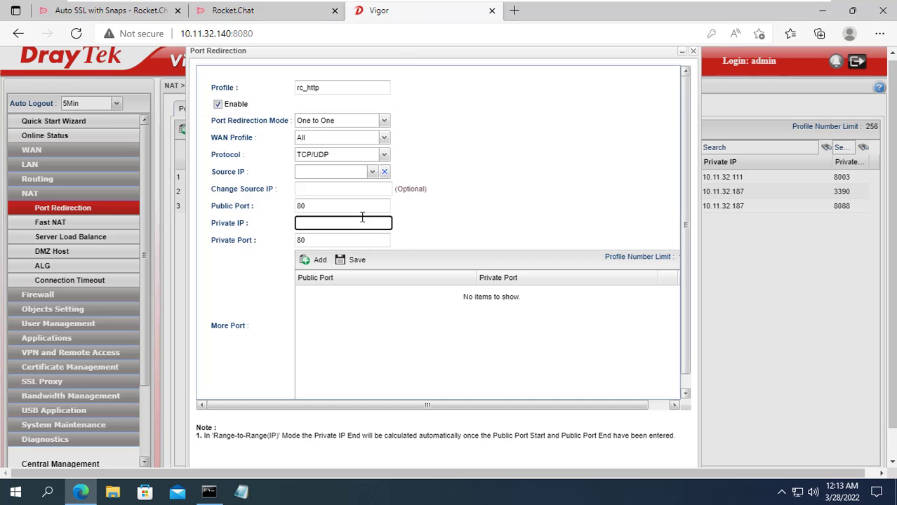
key("ctrl+v")
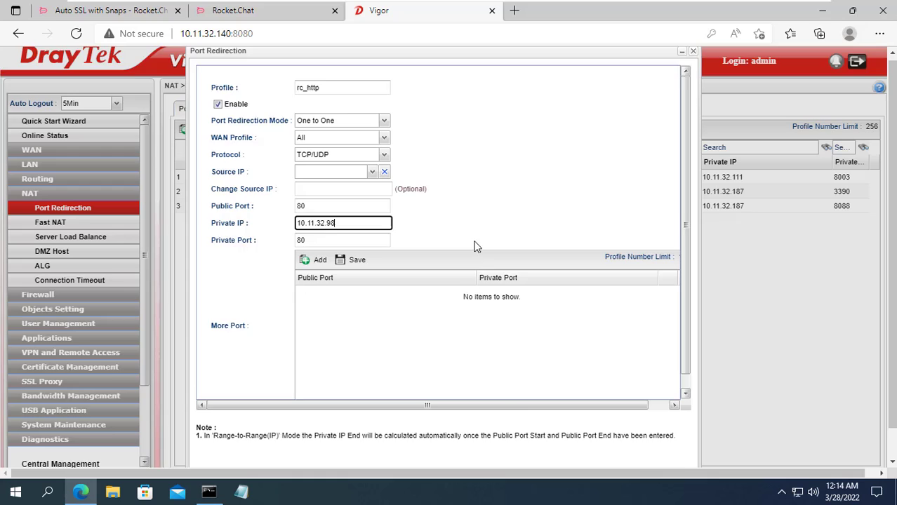
scroll(474, 247, "down", 2)
left_click(625, 454)
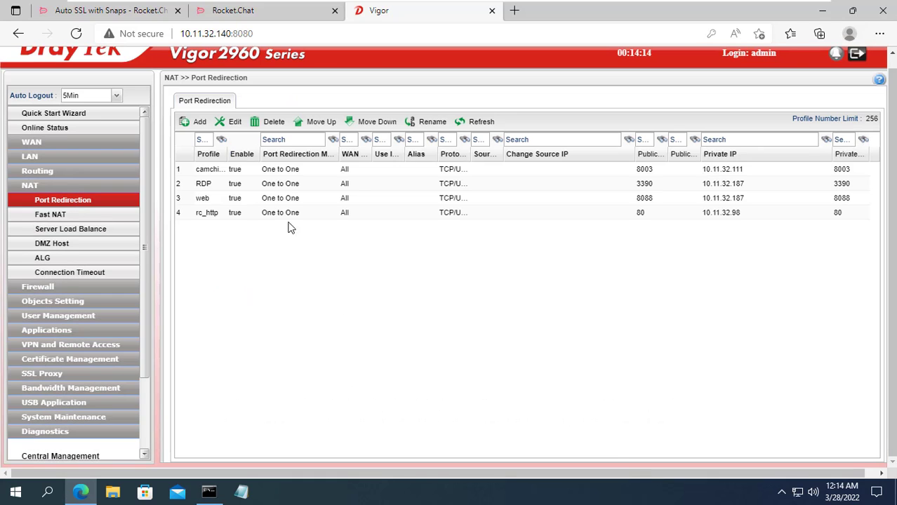
Add an enabled redirection profile rc_https with public port 443
left_click(200, 122)
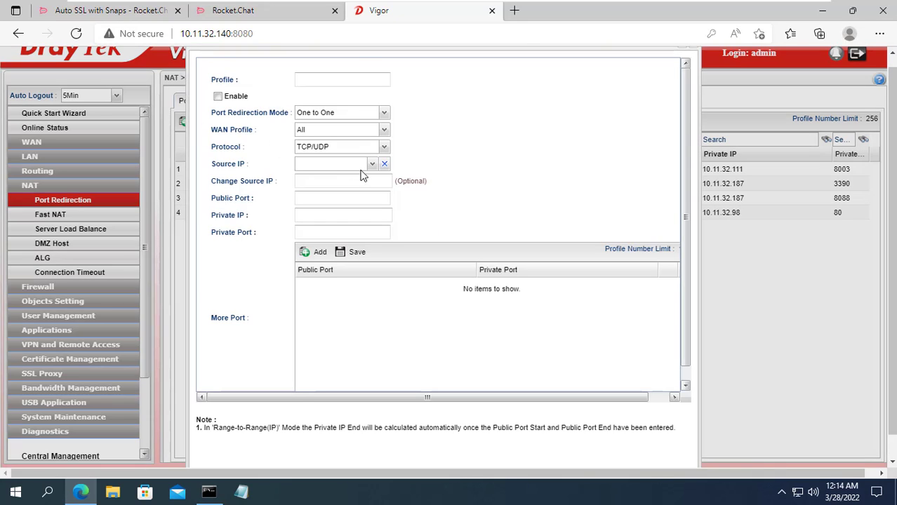
left_click(346, 78)
type("rc_https")
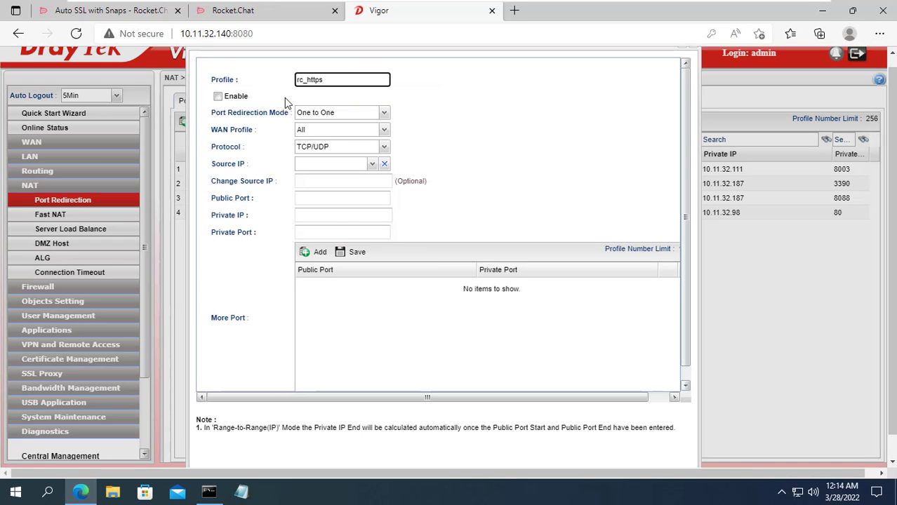
left_click(218, 96)
left_click(363, 199)
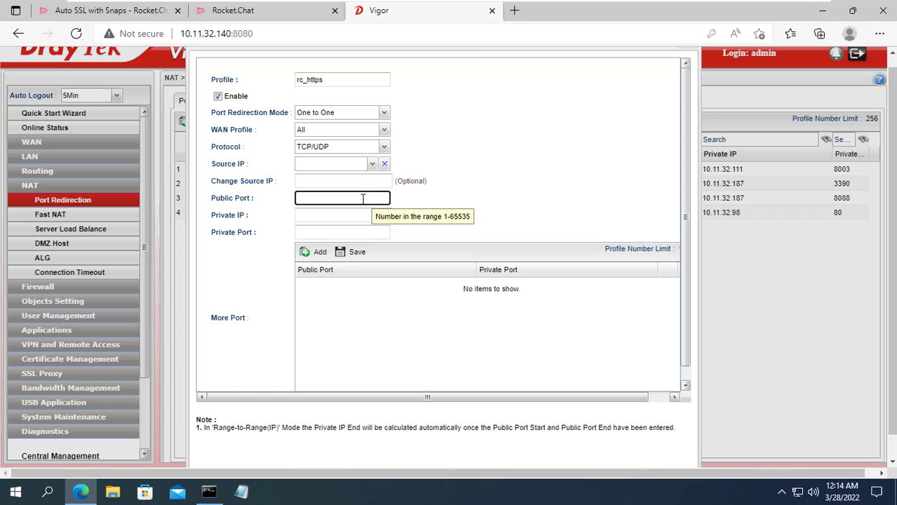
type("443")
Set private port 443 and private IP 10.11.32.98, apply, then check the rc_http entry
left_click(362, 233)
type("443")
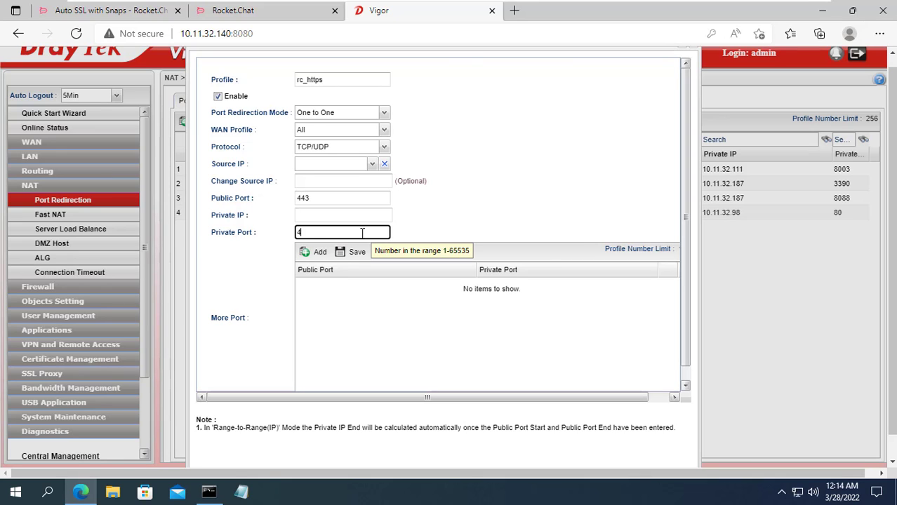
left_click(360, 216)
type("10.11.32.98")
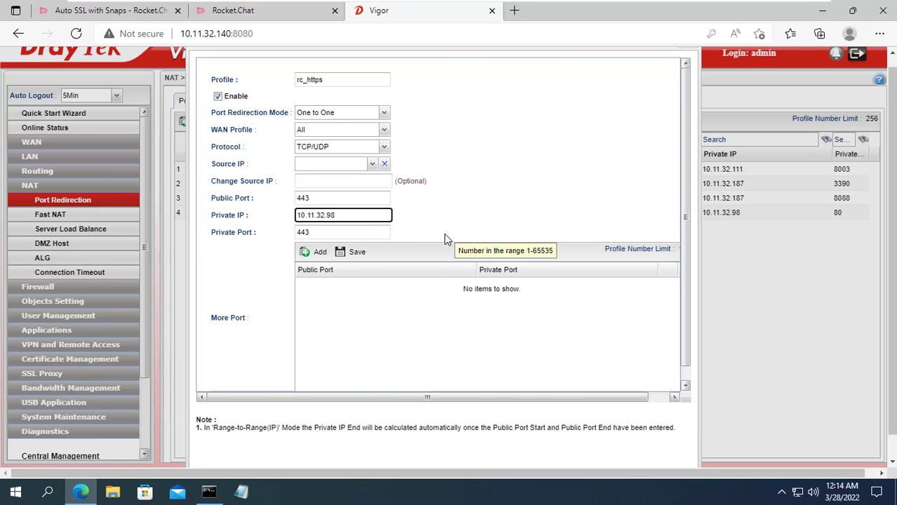
scroll(449, 239, "down", 1)
left_click(618, 453)
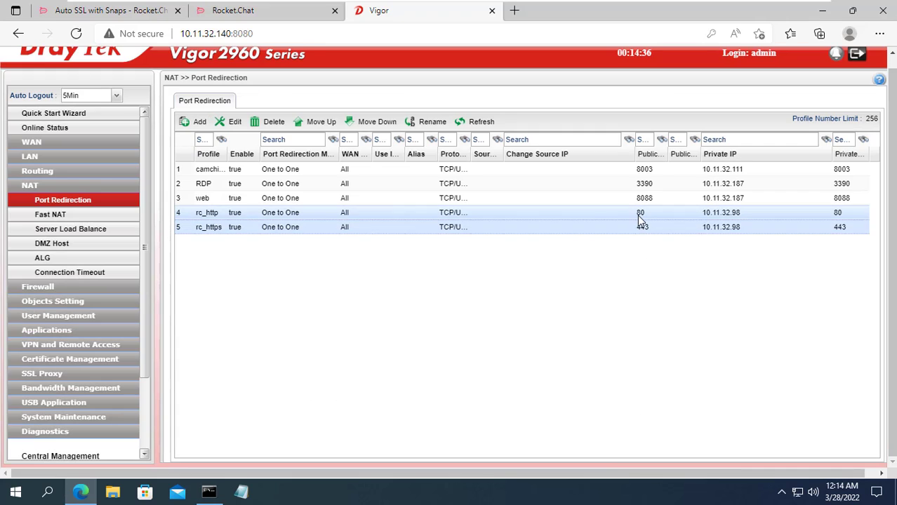
left_click(638, 214)
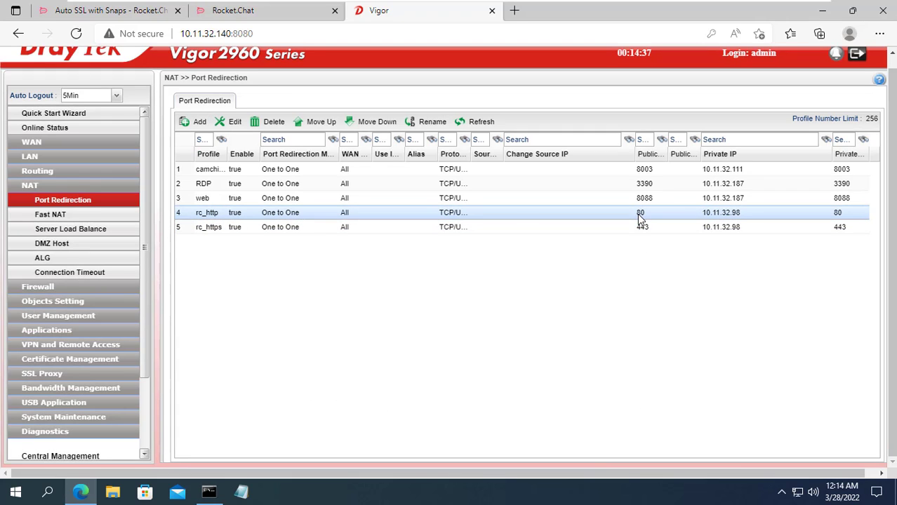
Review the Auto SSL docs' Opening ports section requiring HTTP 80 and HTTPS 443
left_click(492, 10)
left_click(132, 12)
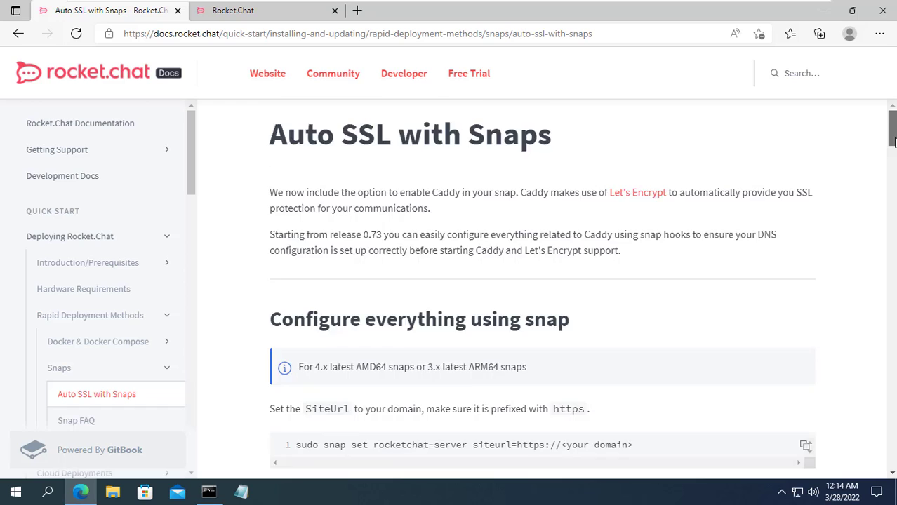
left_click_drag(894, 140, 893, 460)
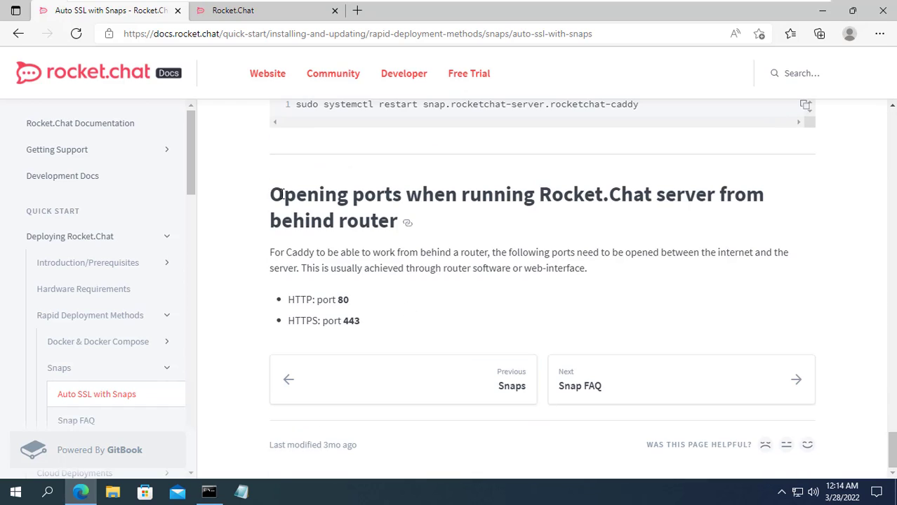
left_click_drag(275, 194, 402, 235)
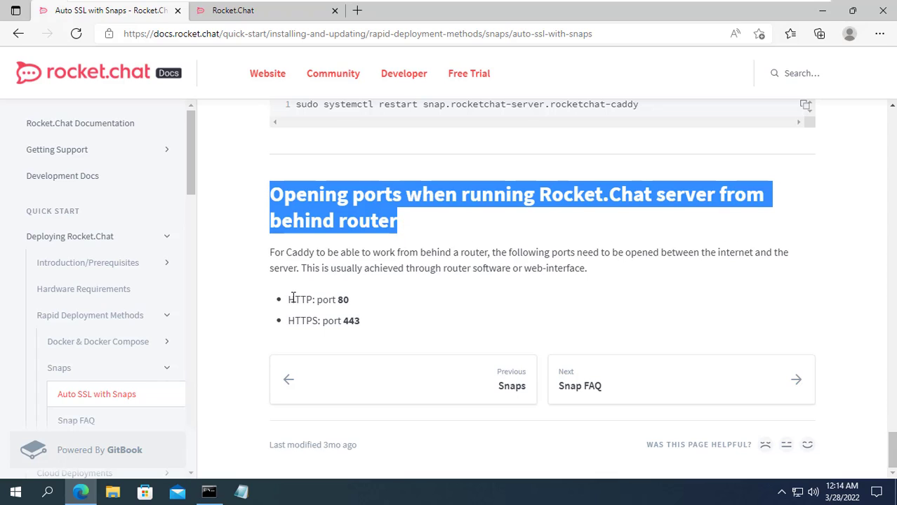
left_click_drag(294, 299, 375, 322)
left_click(435, 323)
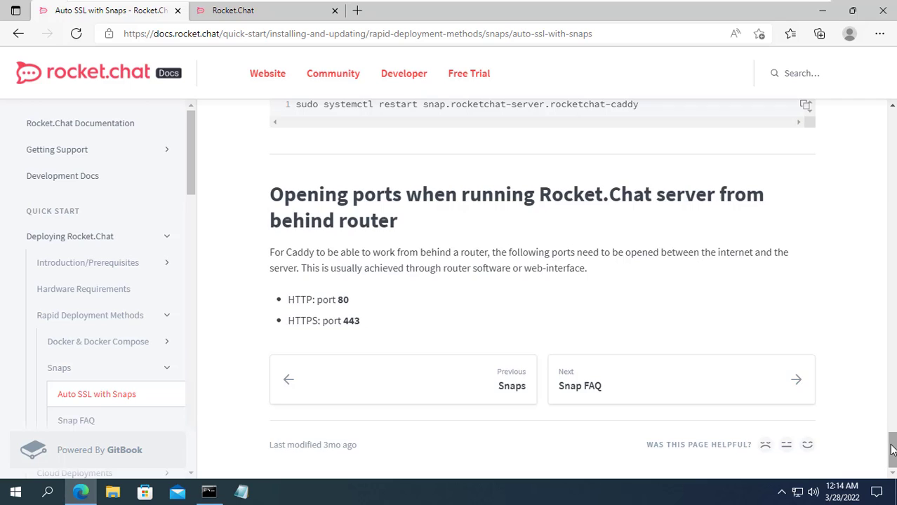
Copy the siteurl snap command and paste it at the server terminal prompt
left_click_drag(892, 449, 893, 151)
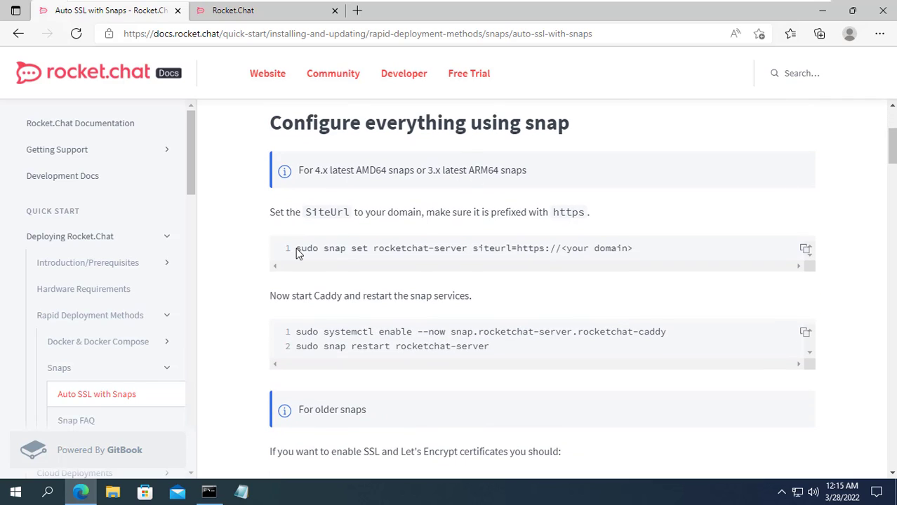
left_click_drag(297, 254, 632, 260)
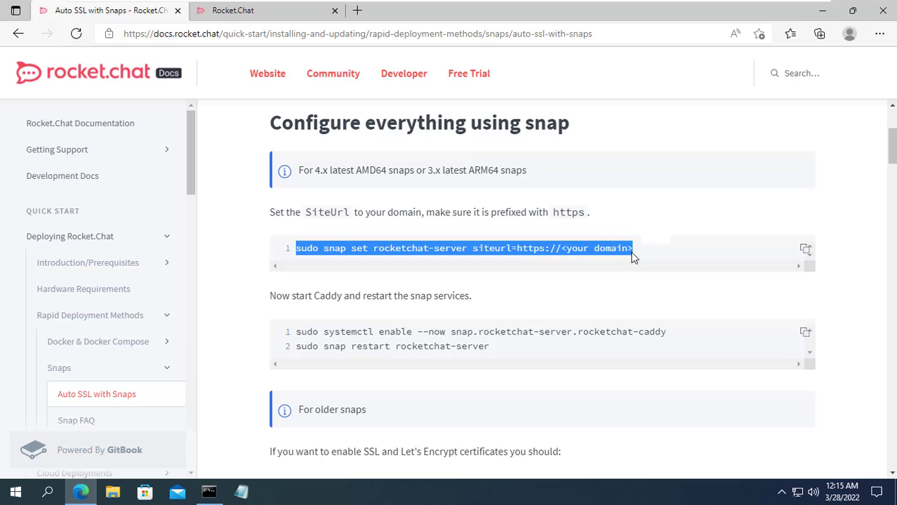
left_click(804, 251)
left_click(208, 492)
right_click(555, 336)
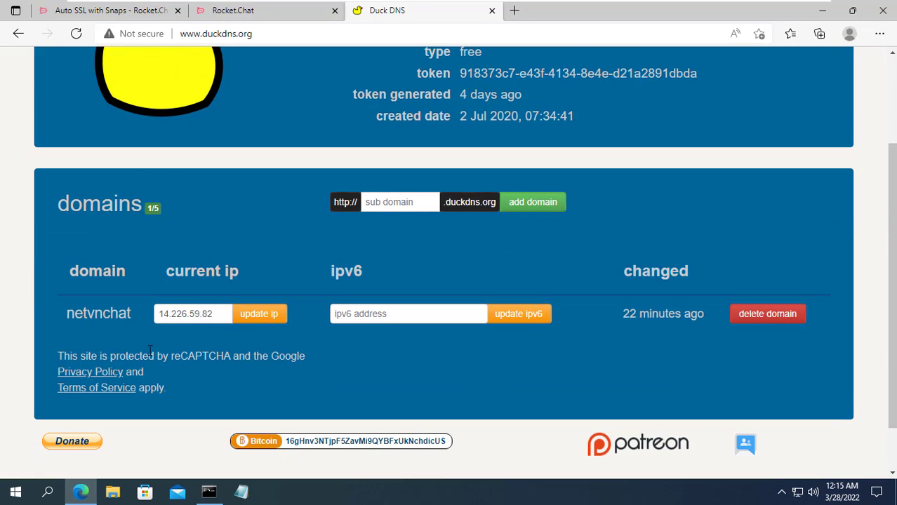
Run the siteurl command with the domain netvnchat.duckdns.org
left_click_drag(68, 313, 143, 318)
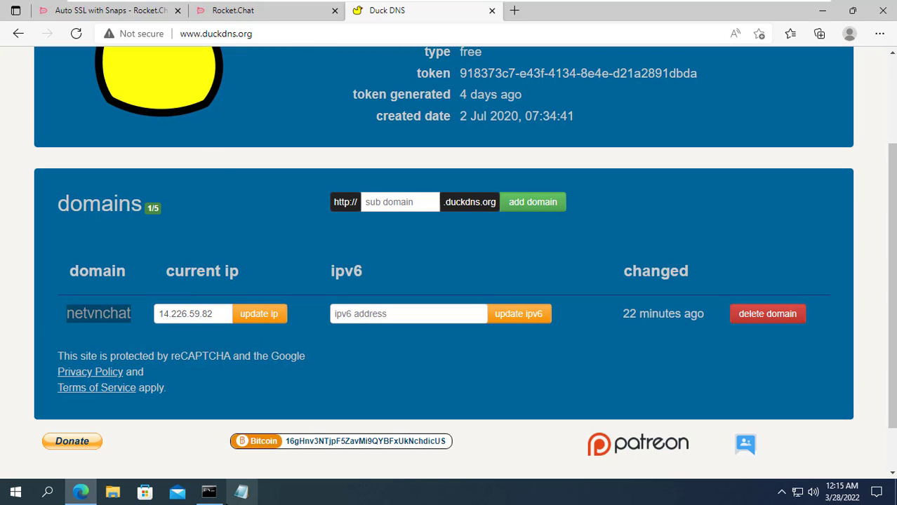
left_click(208, 491)
key("BackSpace")
key("BackSpace")
key("BackSpace")
key("BackSpace")
key("BackSpace")
key("BackSpace")
key("BackSpace")
key("BackSpace")
key("BackSpace")
key("BackSpace")
key("BackSpace")
key("BackSpace")
key("BackSpace")
type("netvnchat.duckdns.org")
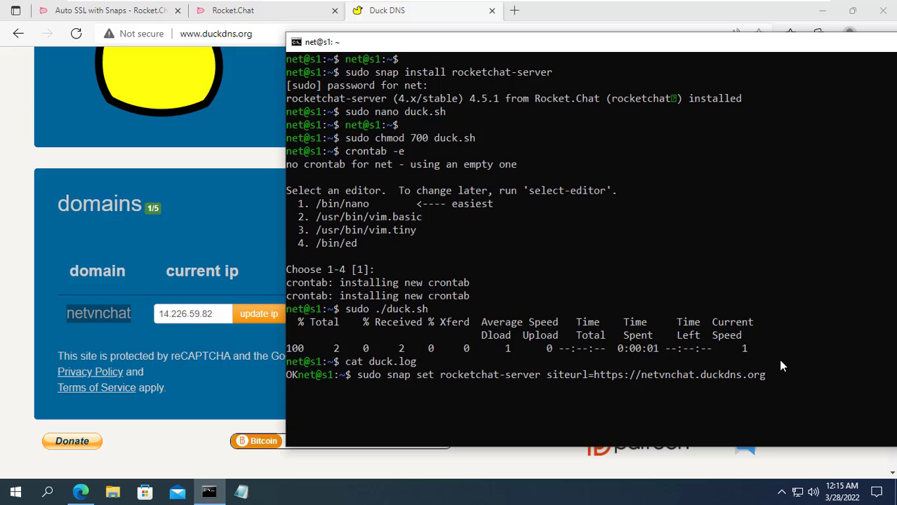
key("Return")
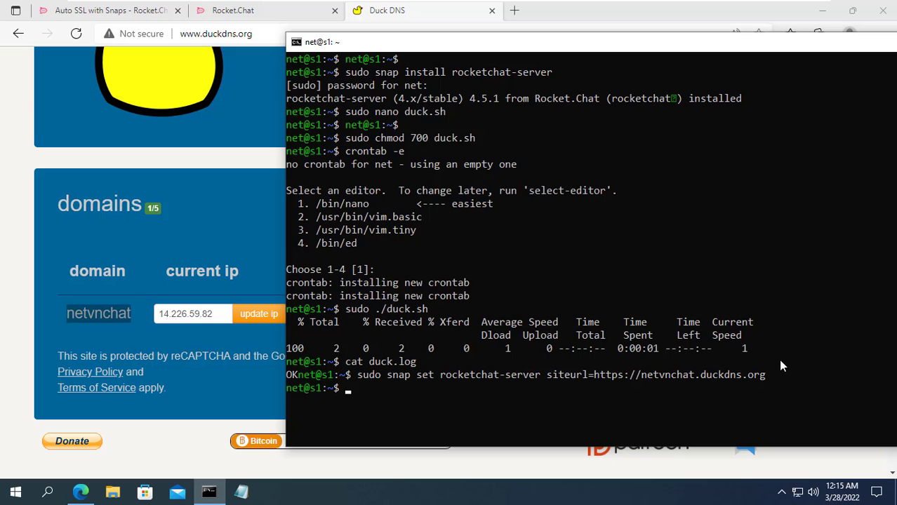
Copy the rocketchat-caddy enable command from the guide and run it in the terminal
left_click(149, 13)
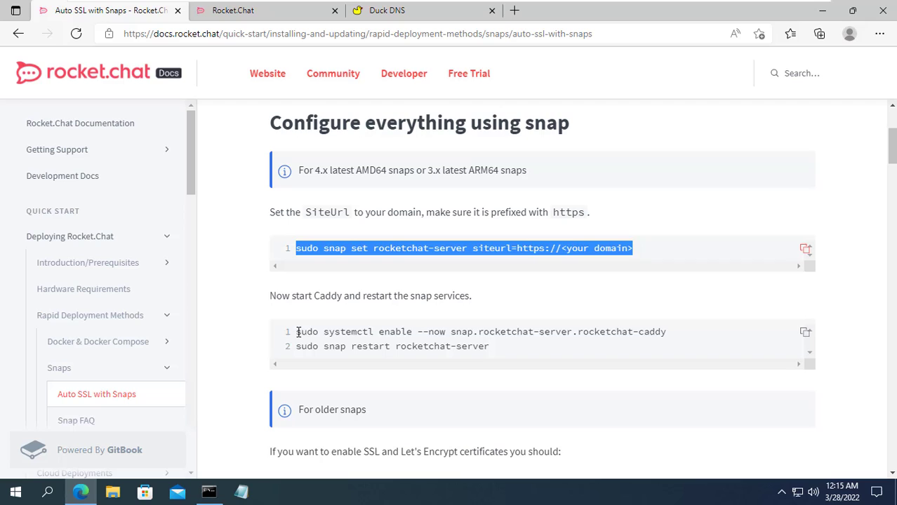
left_click_drag(298, 332, 666, 342)
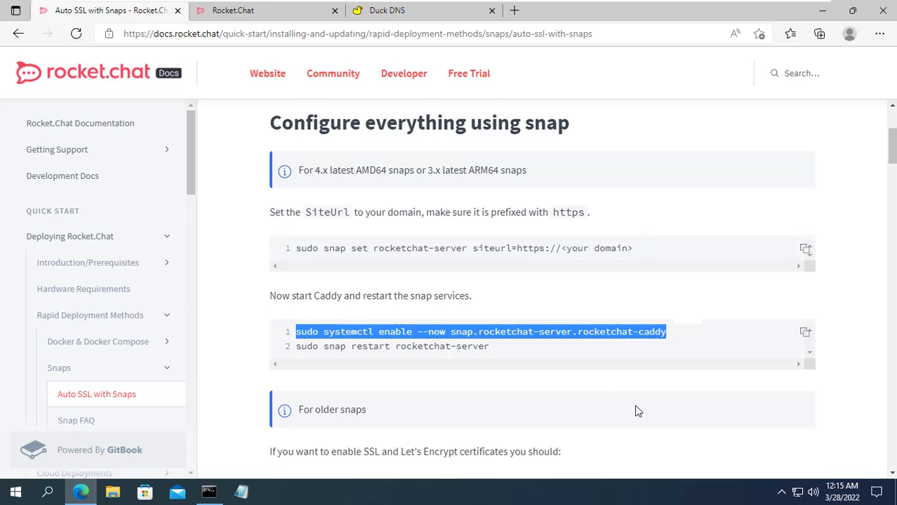
left_click(208, 492)
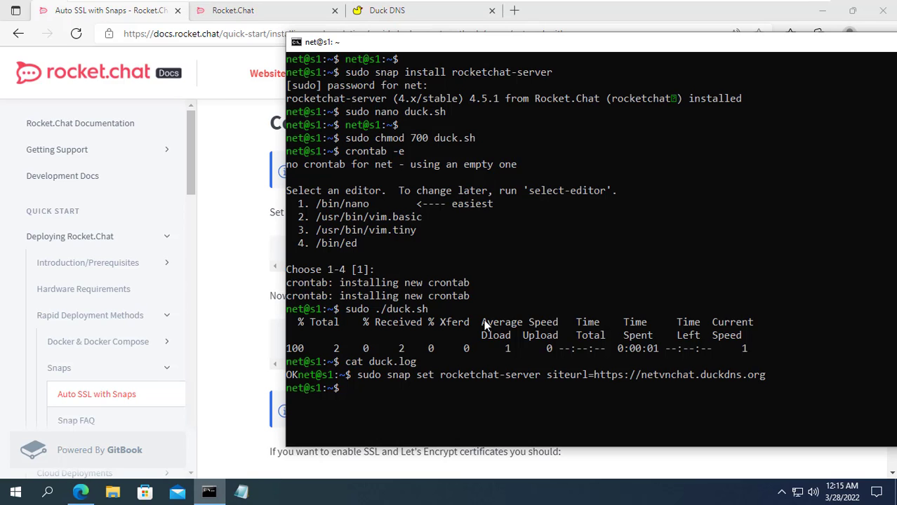
right_click(567, 277)
key("Return")
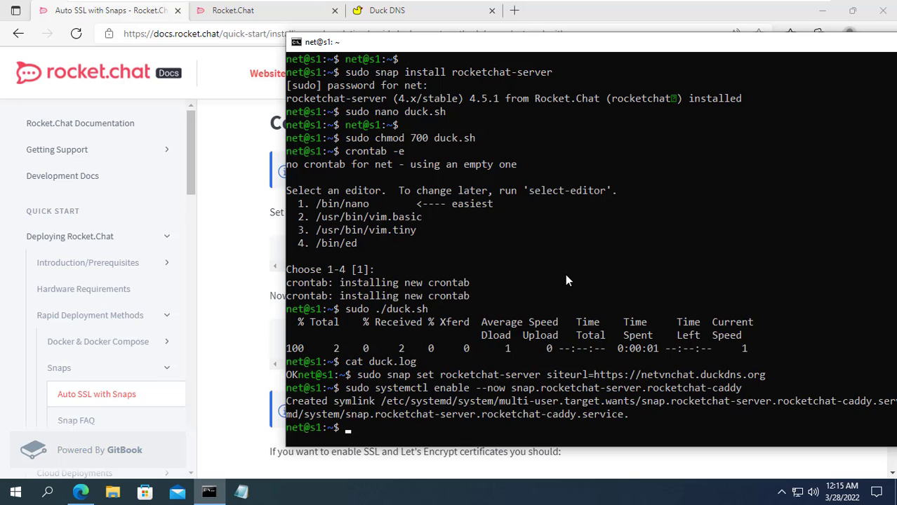
Select the snap restart command in the guide, ready for the terminal
left_click_drag(500, 51, 504, 25)
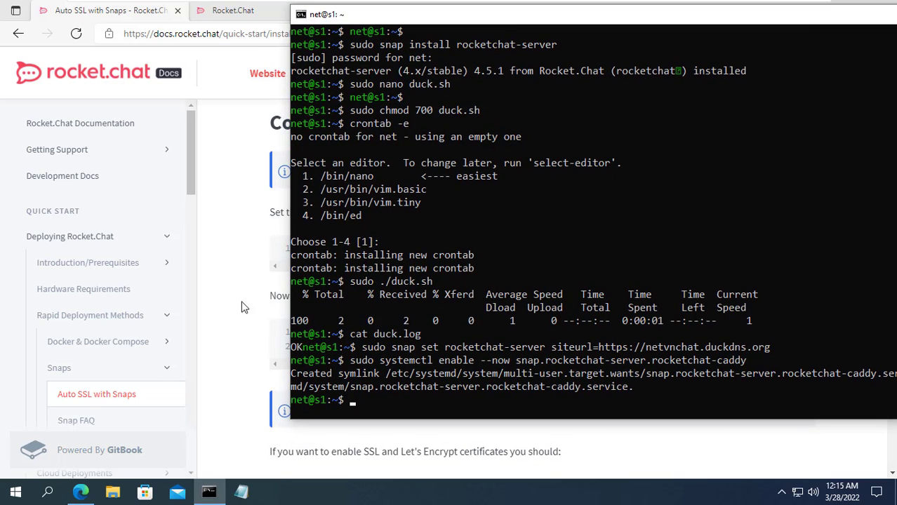
left_click(241, 308)
left_click_drag(297, 347, 507, 357)
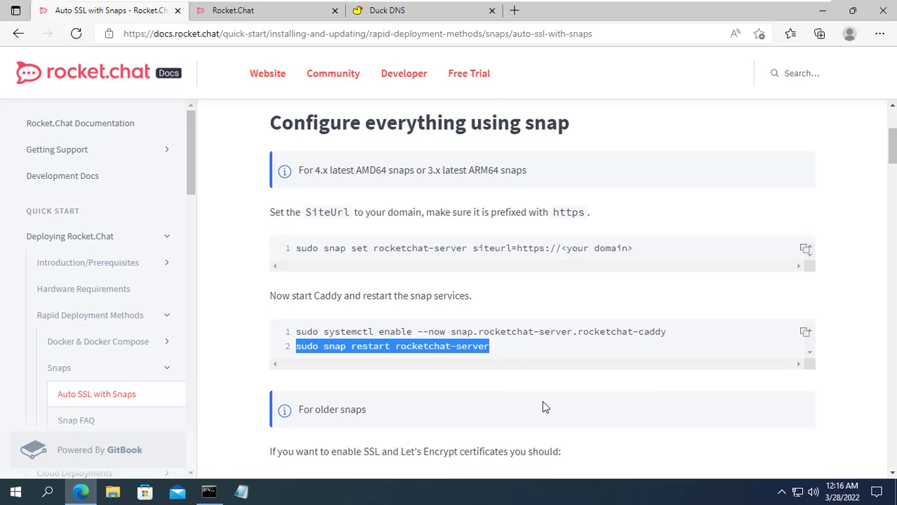
left_click(209, 492)
Restart rocketchat-server and load netvnchat.duckdns.org in the browser, allowing notifications
right_click(594, 257)
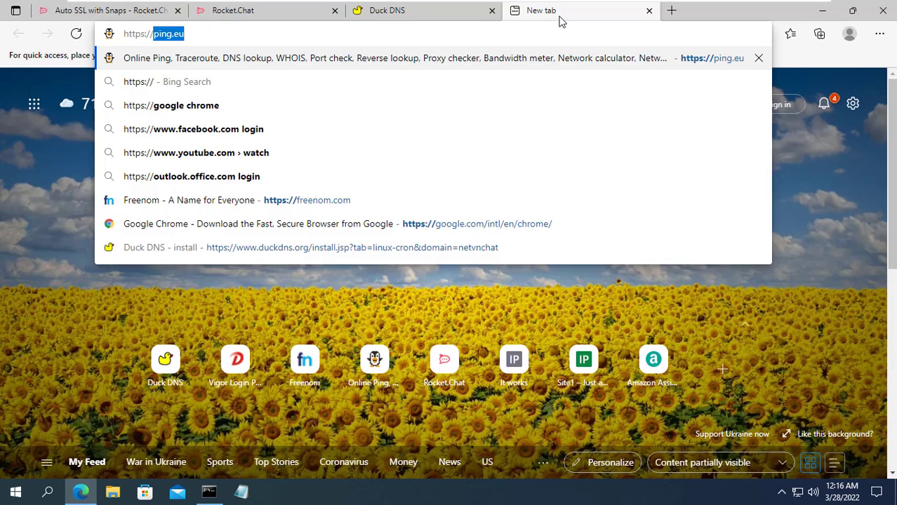
type("netvnchat.duckdns.org")
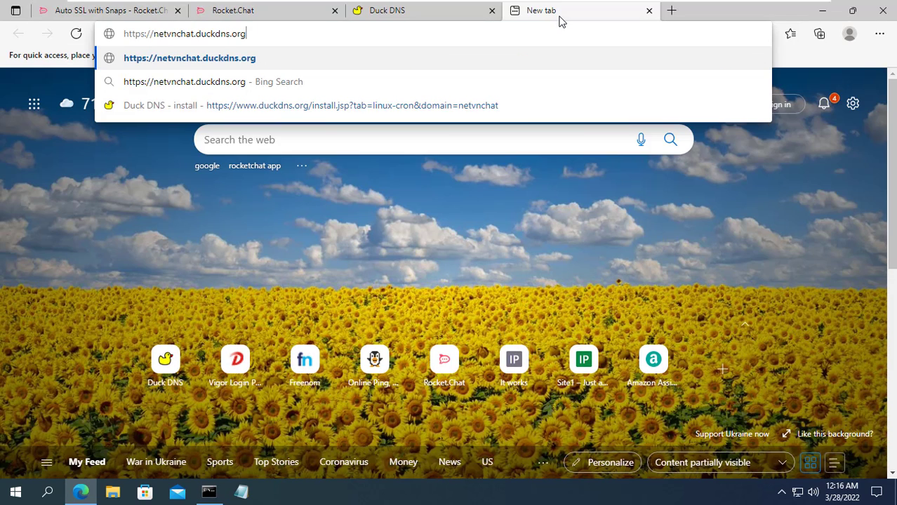
key("Return")
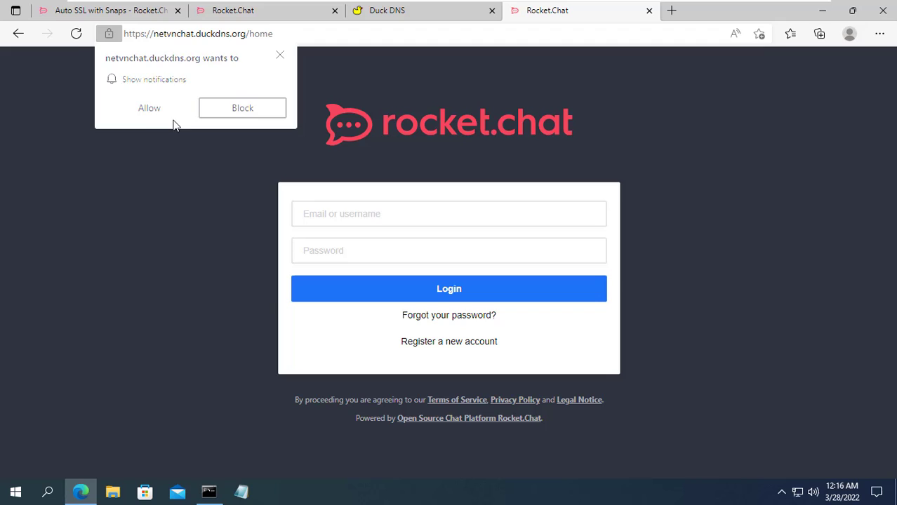
left_click(153, 113)
Log in with the account username and password, then close the Duck DNS tab
left_click(365, 216)
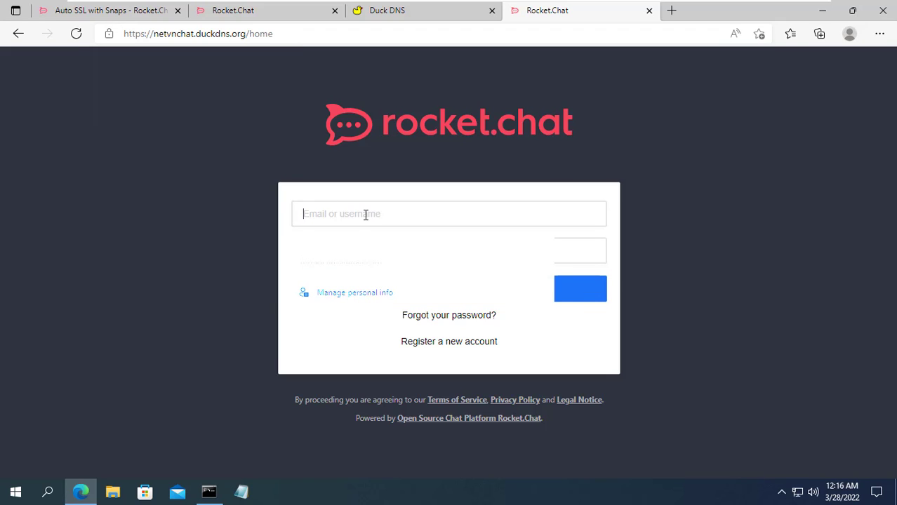
type("netvn")
key("ctrl+v")
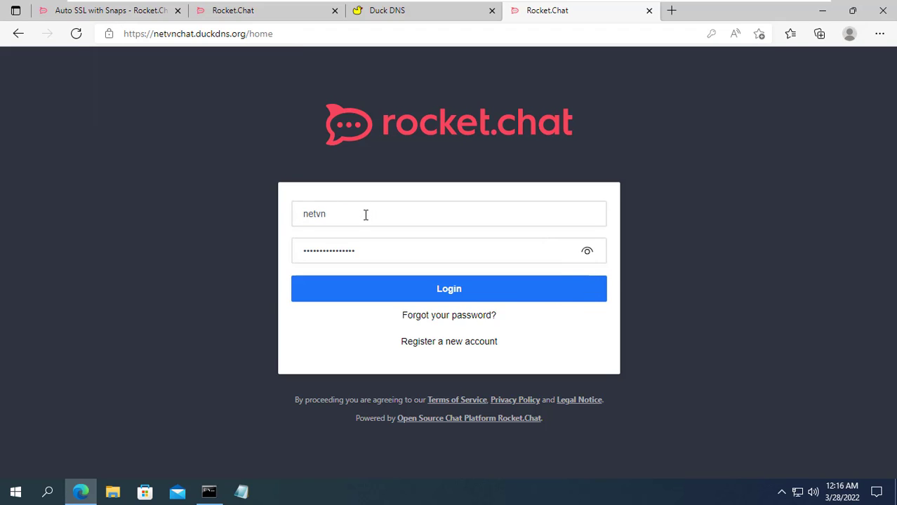
left_click(589, 252)
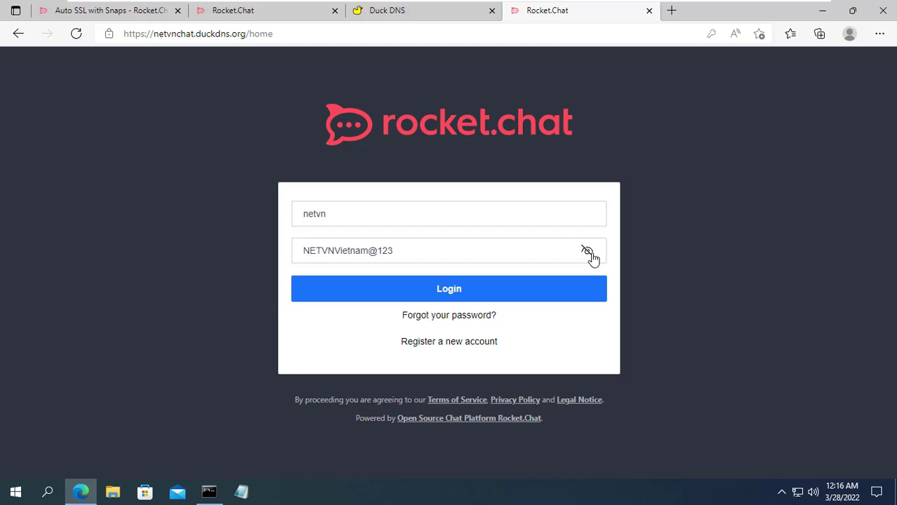
left_click(452, 297)
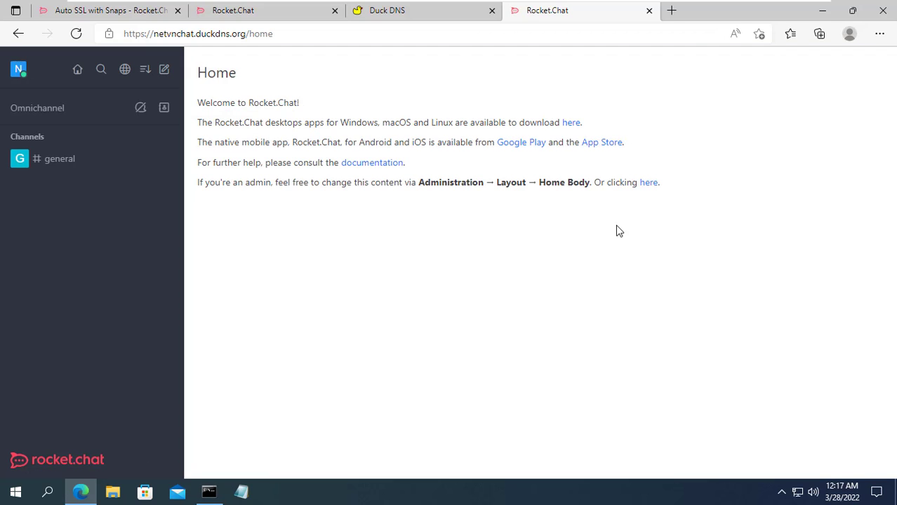
left_click(492, 11)
Close the remaining browser tabs and launch the Rocket.Chat desktop app
left_click(334, 10)
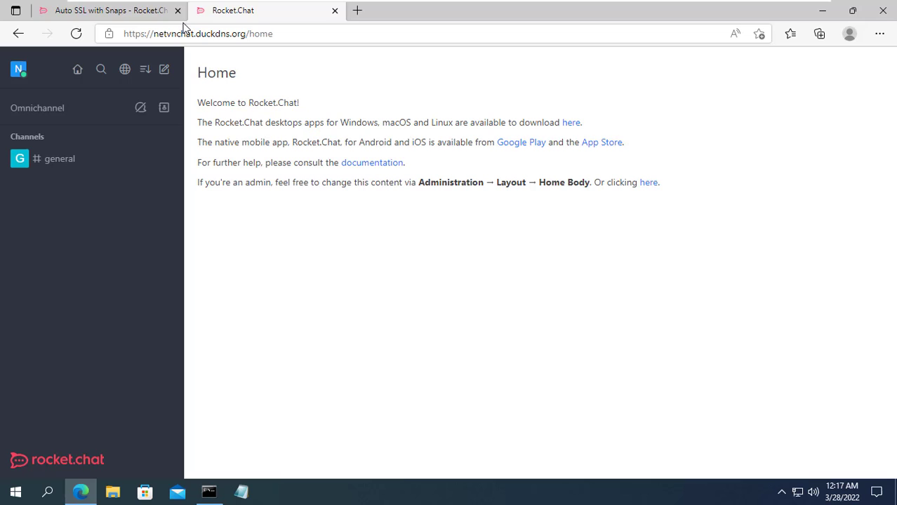
left_click(177, 11)
key("ctrl+w")
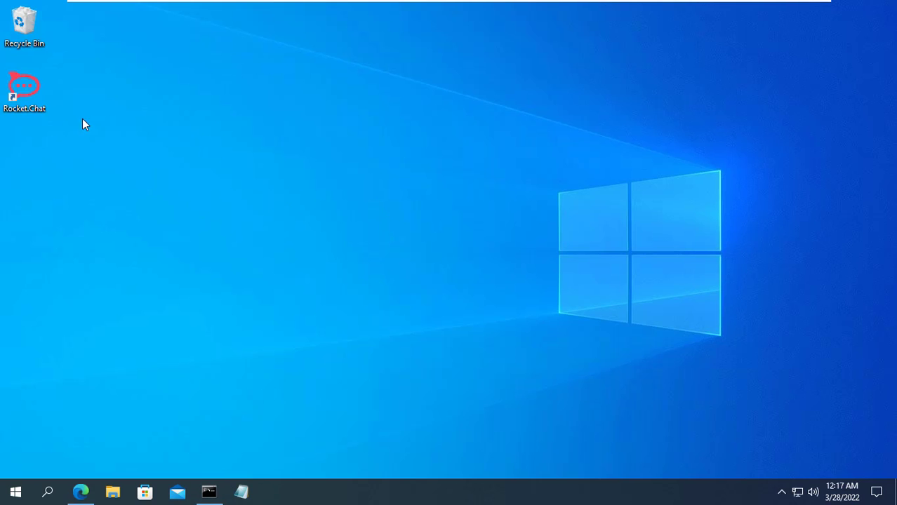
double_click(38, 99)
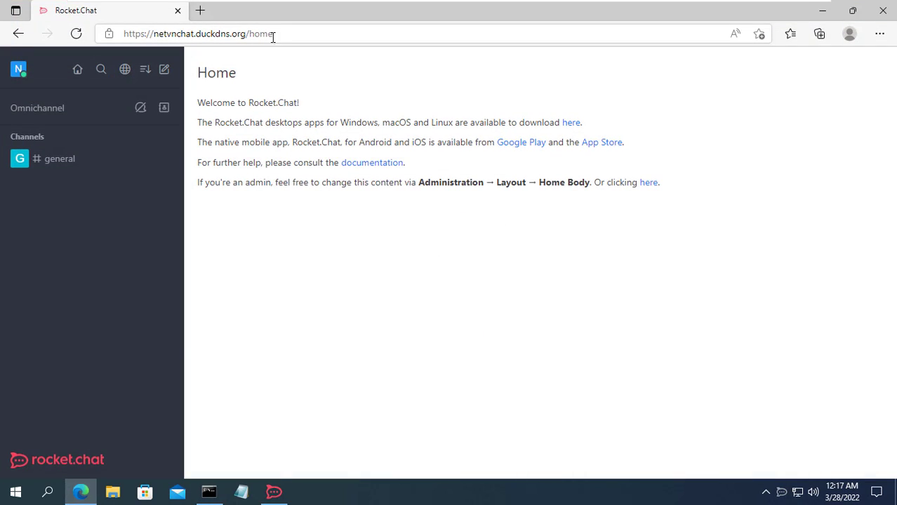
left_click(285, 36)
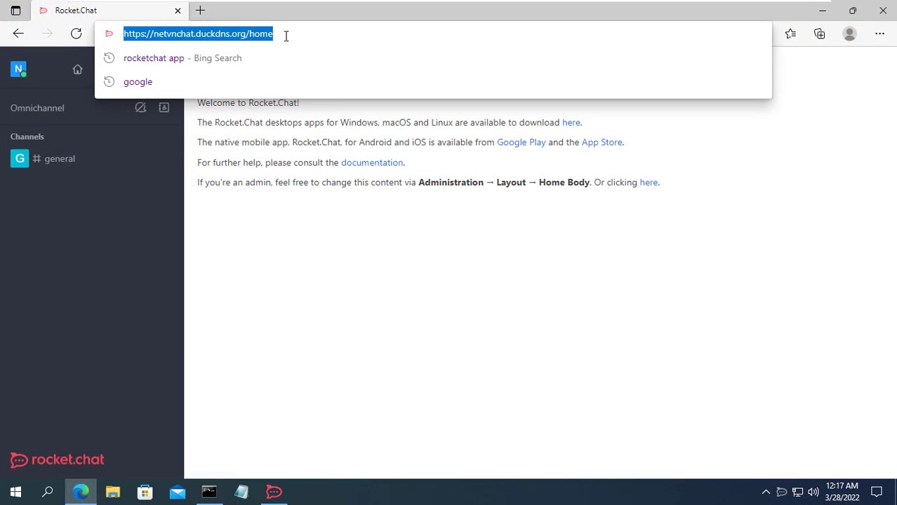
left_click(823, 11)
key("ctrl+v")
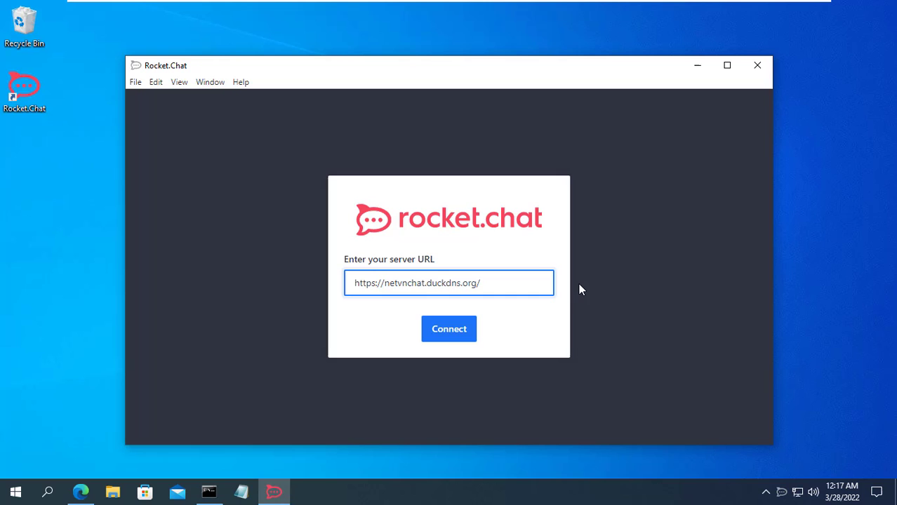
left_click(460, 333)
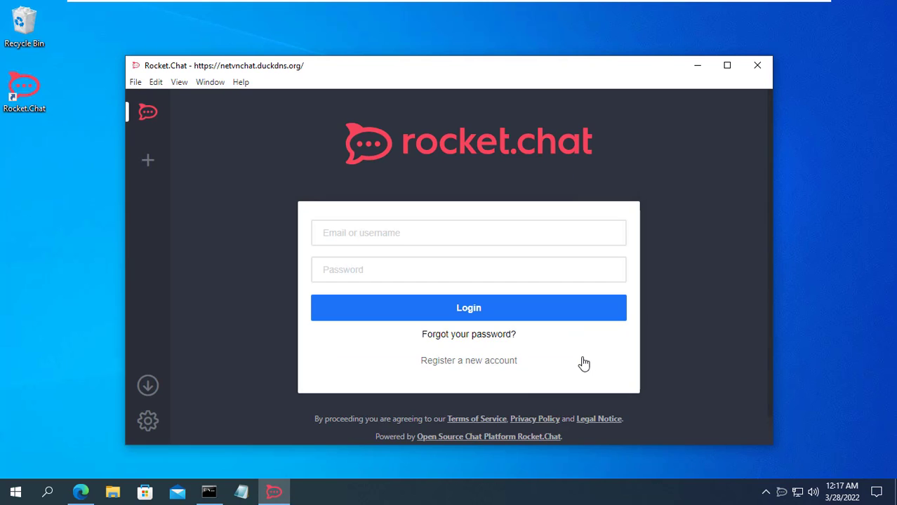
Register a new user with name, e-mail and password, accepting the suggested username
left_click(494, 365)
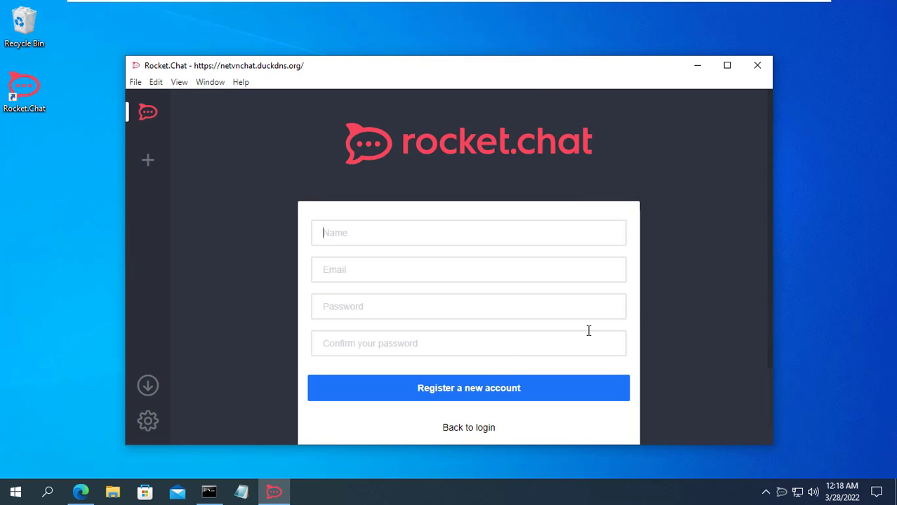
type("john")
key("Tab")
key("Tab")
key("Tab")
left_click(509, 395)
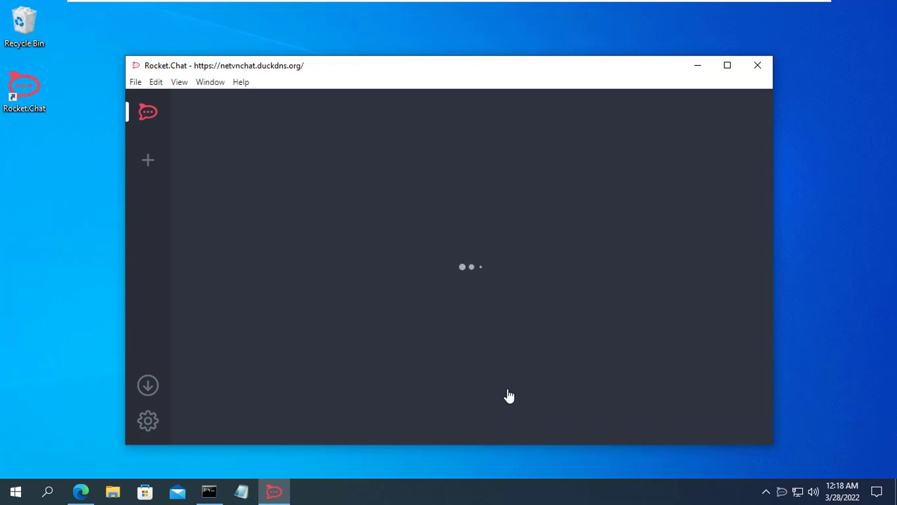
left_click(493, 303)
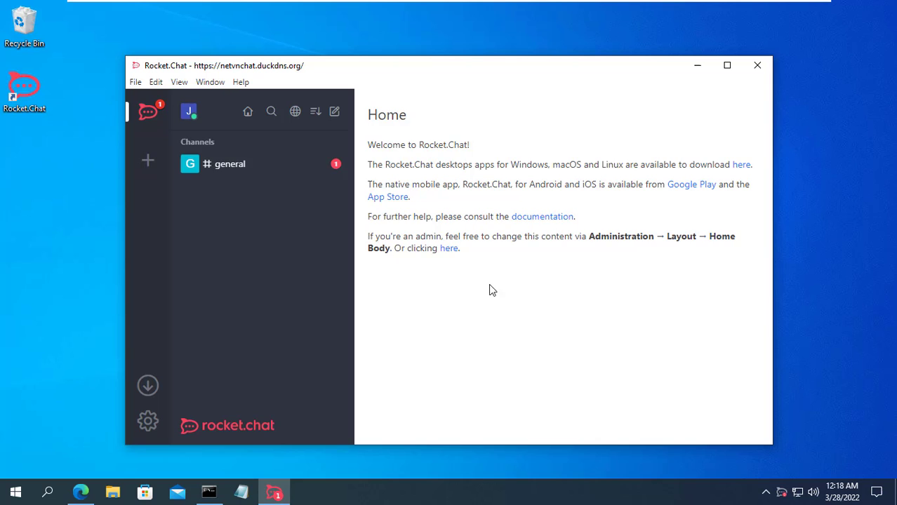
Post 'hi netvn' in the #general channel and maximize the window
left_click(260, 168)
type("hi netv")
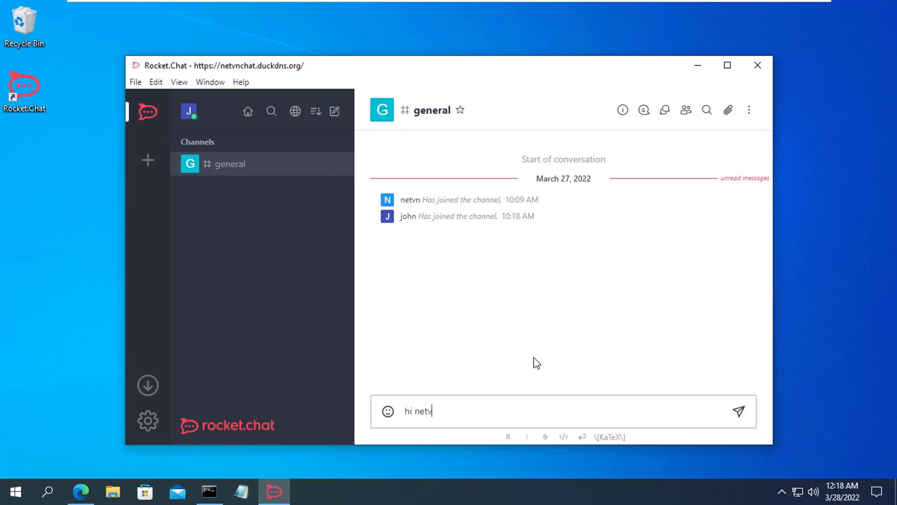
type("n")
key("Return")
left_click(728, 65)
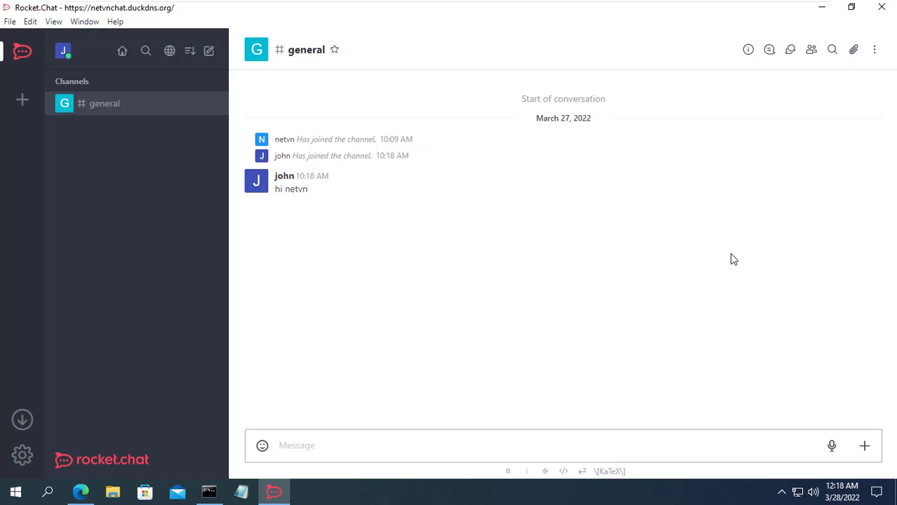